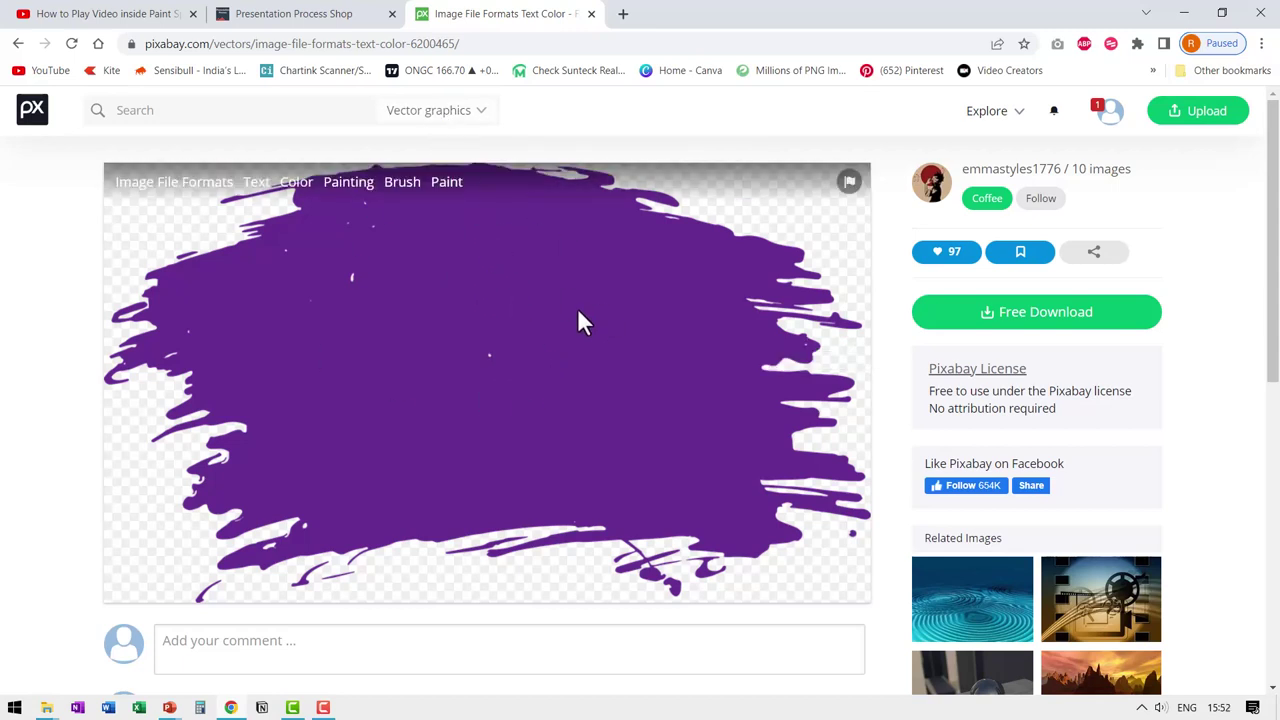
# Step: Download the purple paint brush image as a Vector graphic in SVG format
pyautogui.click(1048, 322)
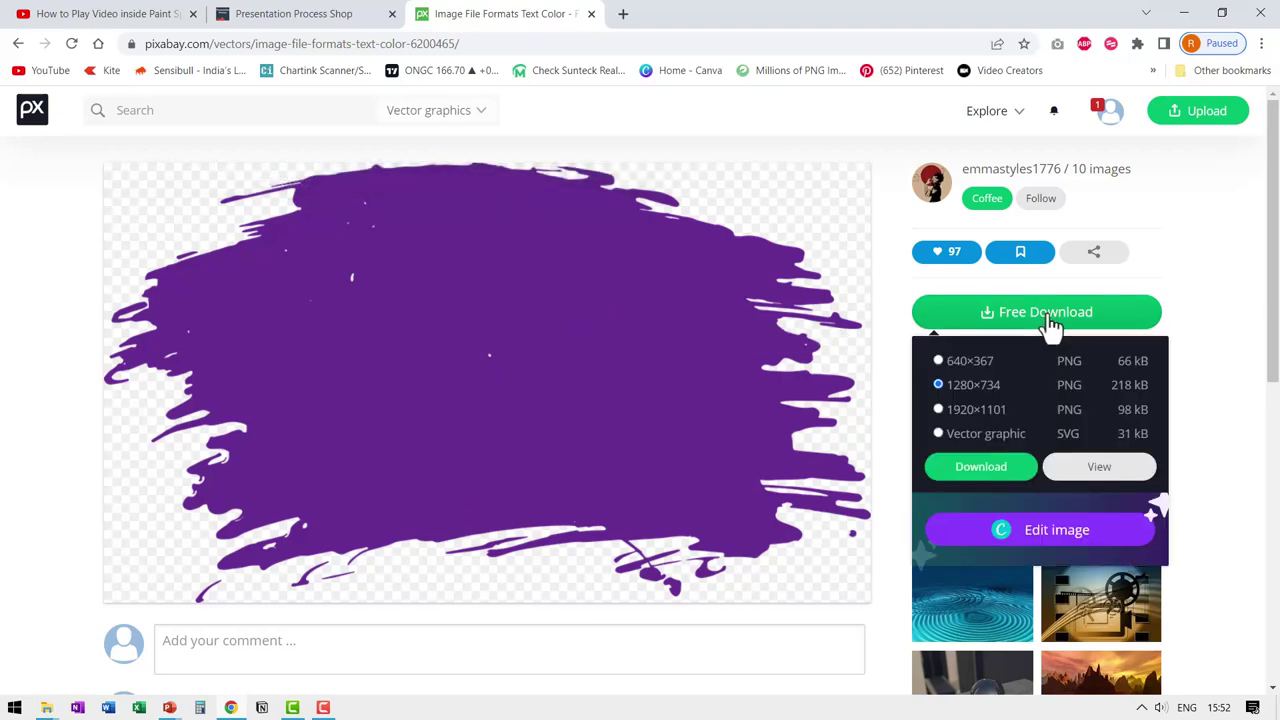
pyautogui.click(1012, 436)
pyautogui.click(995, 470)
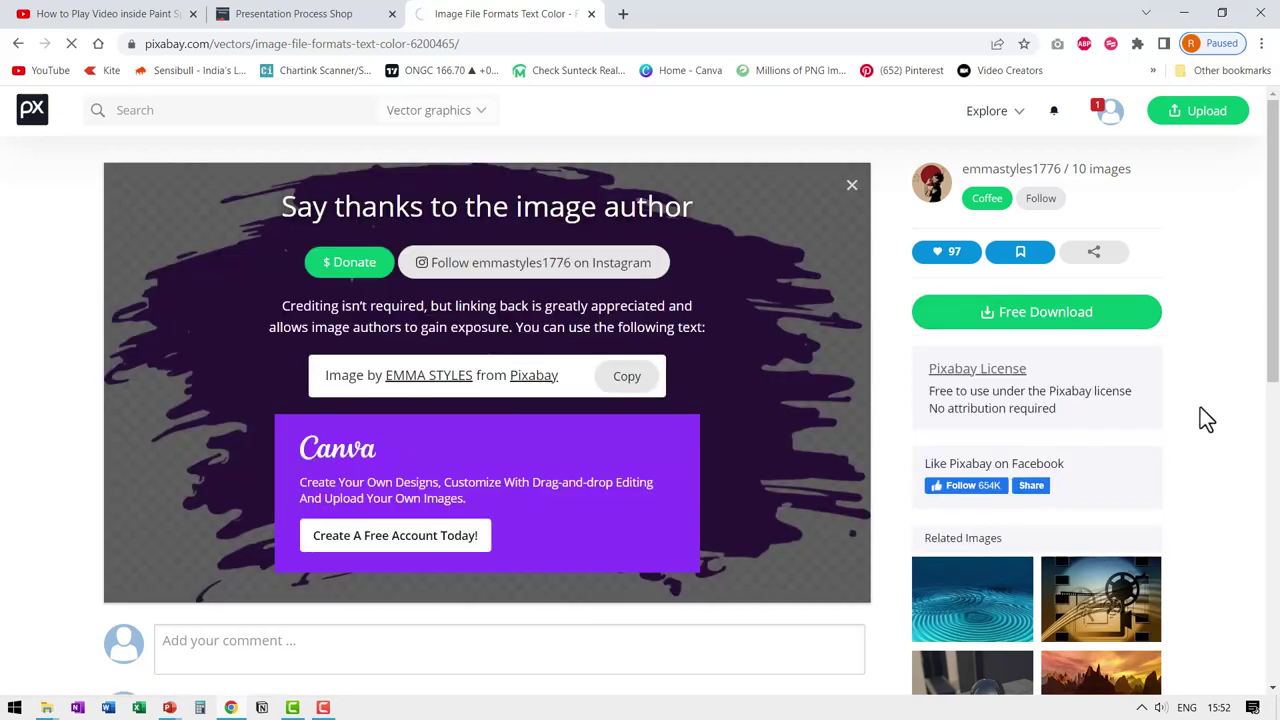
# Step: Switch to PowerPoint, paste the brush graphic onto the blank slide, and ungroup it into separate shapes
pyautogui.rightClick(716, 366)
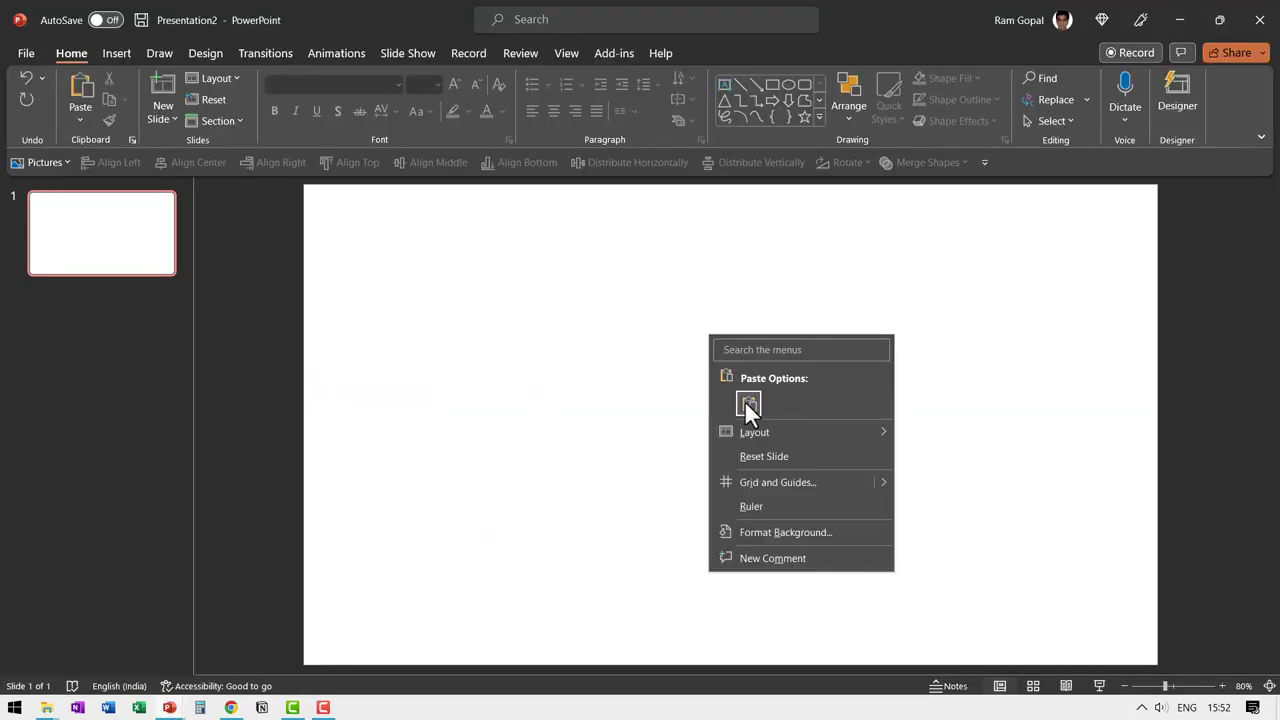
pyautogui.click(748, 404)
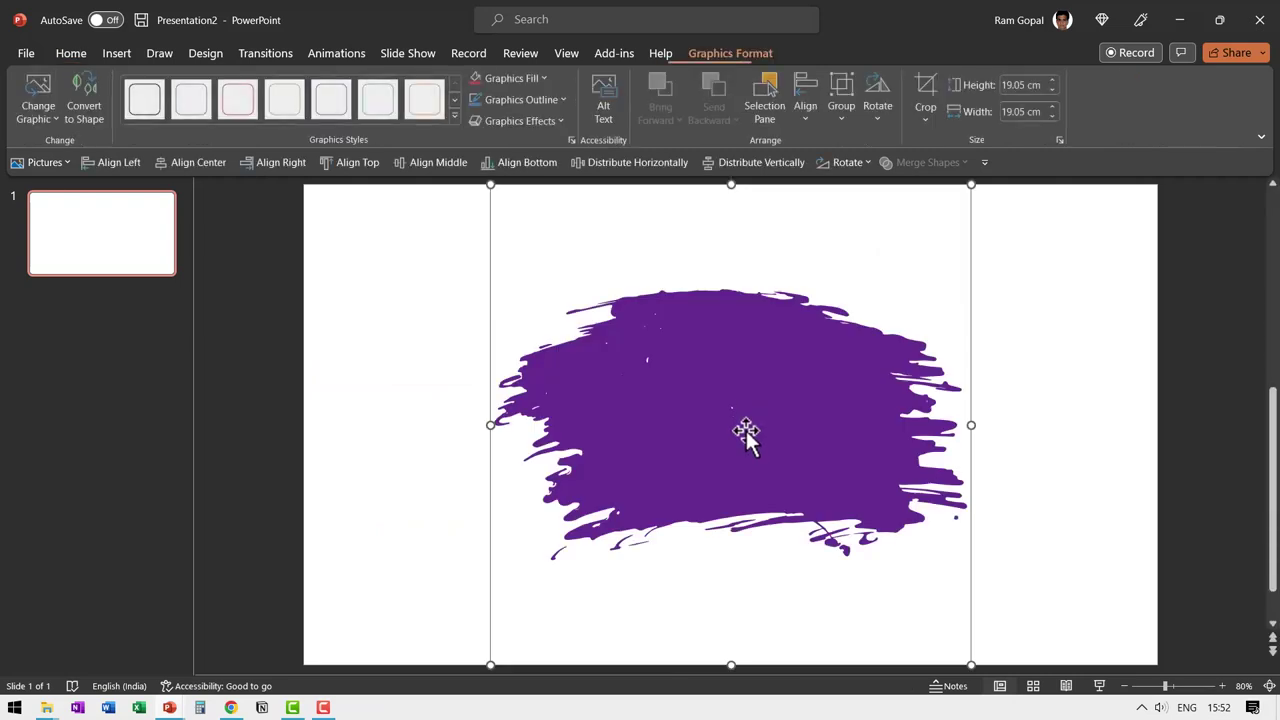
pyautogui.rightClick(801, 392)
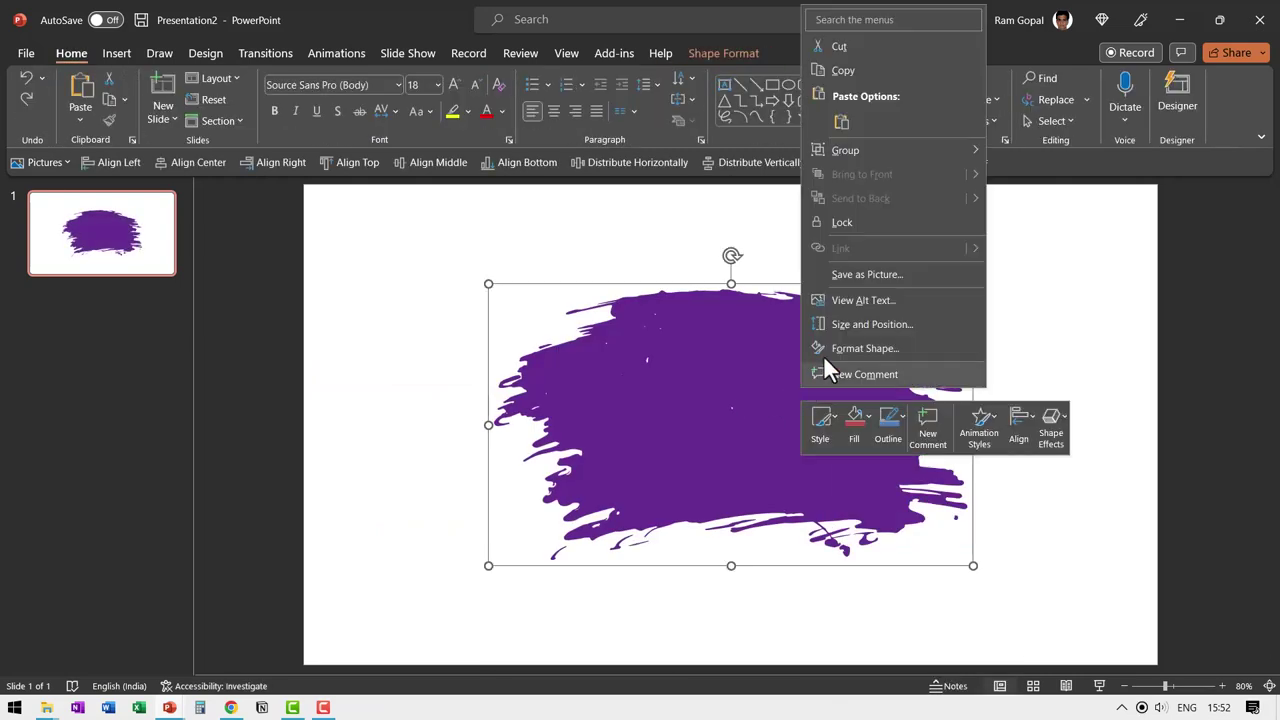
pyautogui.moveTo(882, 152)
pyautogui.click(1037, 198)
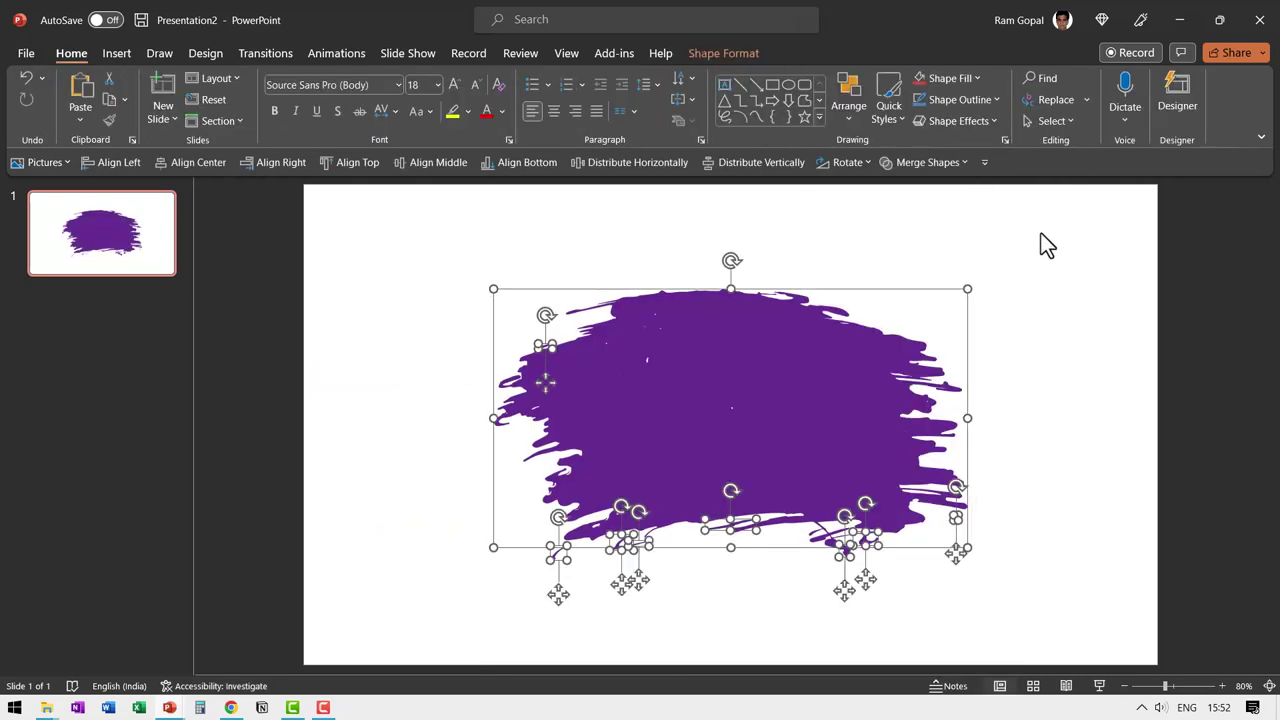
# Step: Delete the small splatter shapes scattered along the lower edge of the purple brush shape
pyautogui.click(1089, 423)
pyautogui.moveTo(1117, 652); pyautogui.dragTo(299, 357)
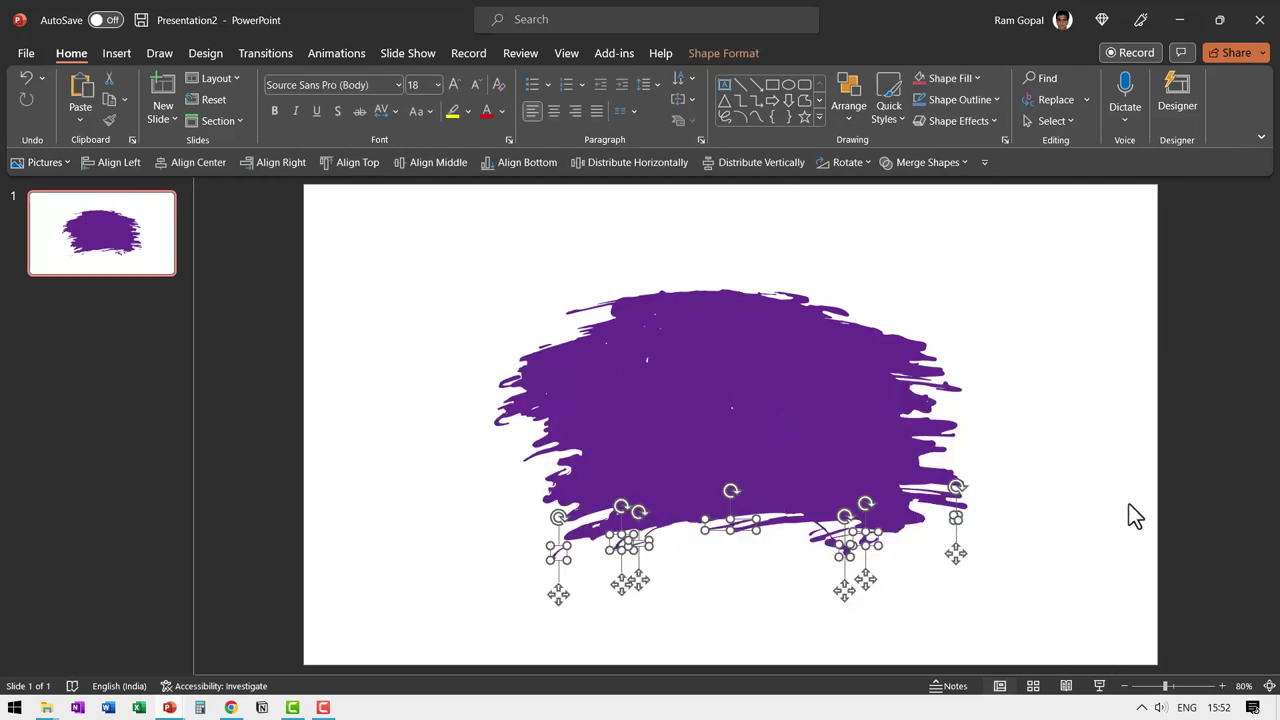
pyautogui.click(1037, 488)
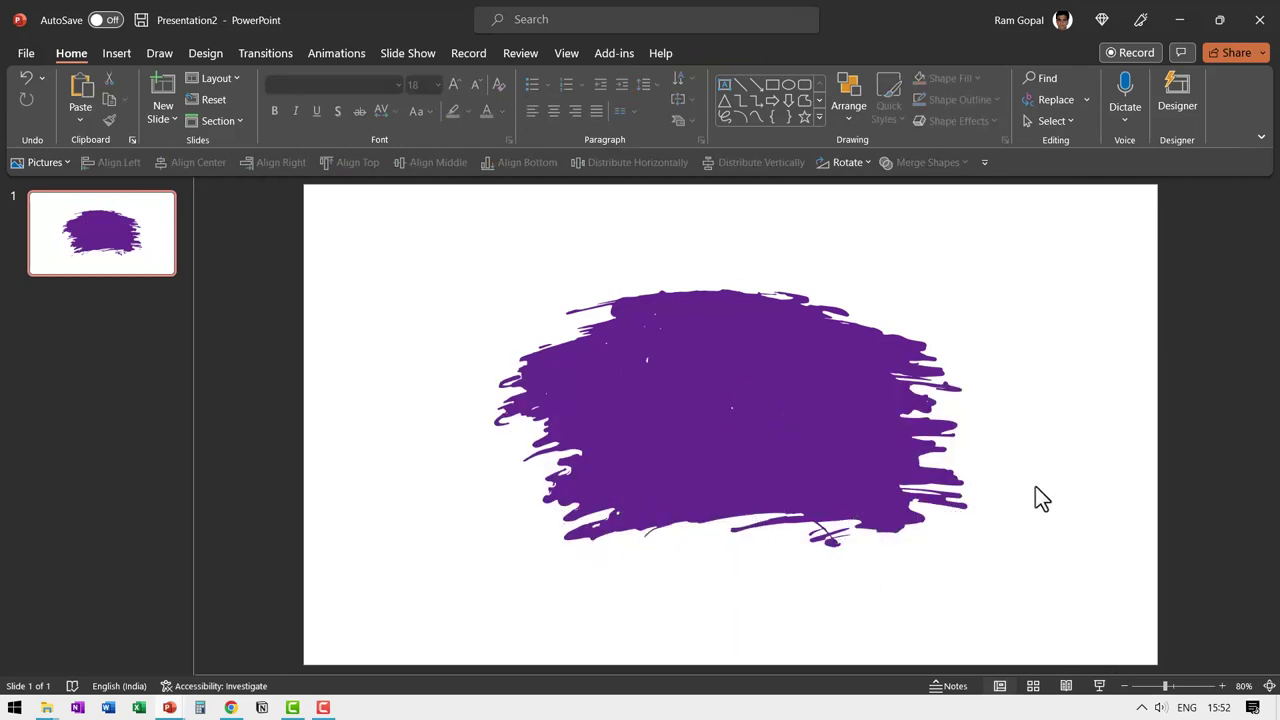
# Step: Isolate the main brush shape by cutting it, deleting the leftover fragment, and pasting it back on the slide
pyautogui.click(753, 382)
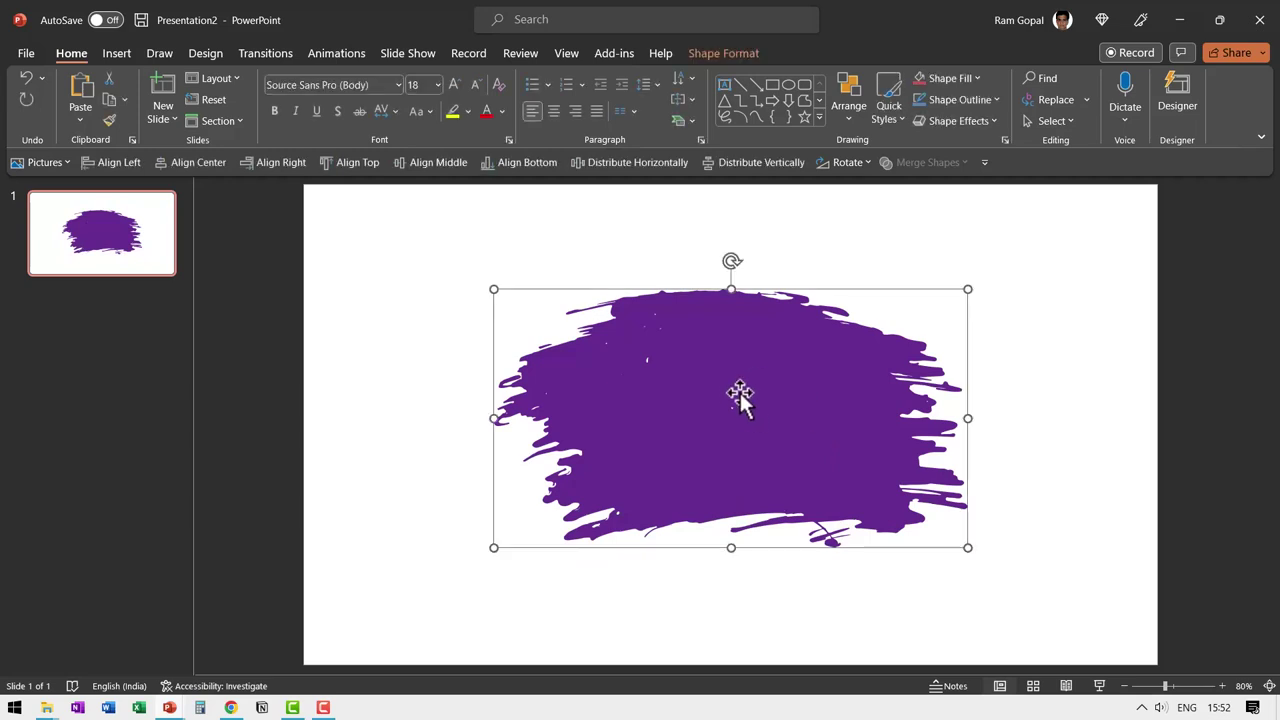
pyautogui.press('Delete')
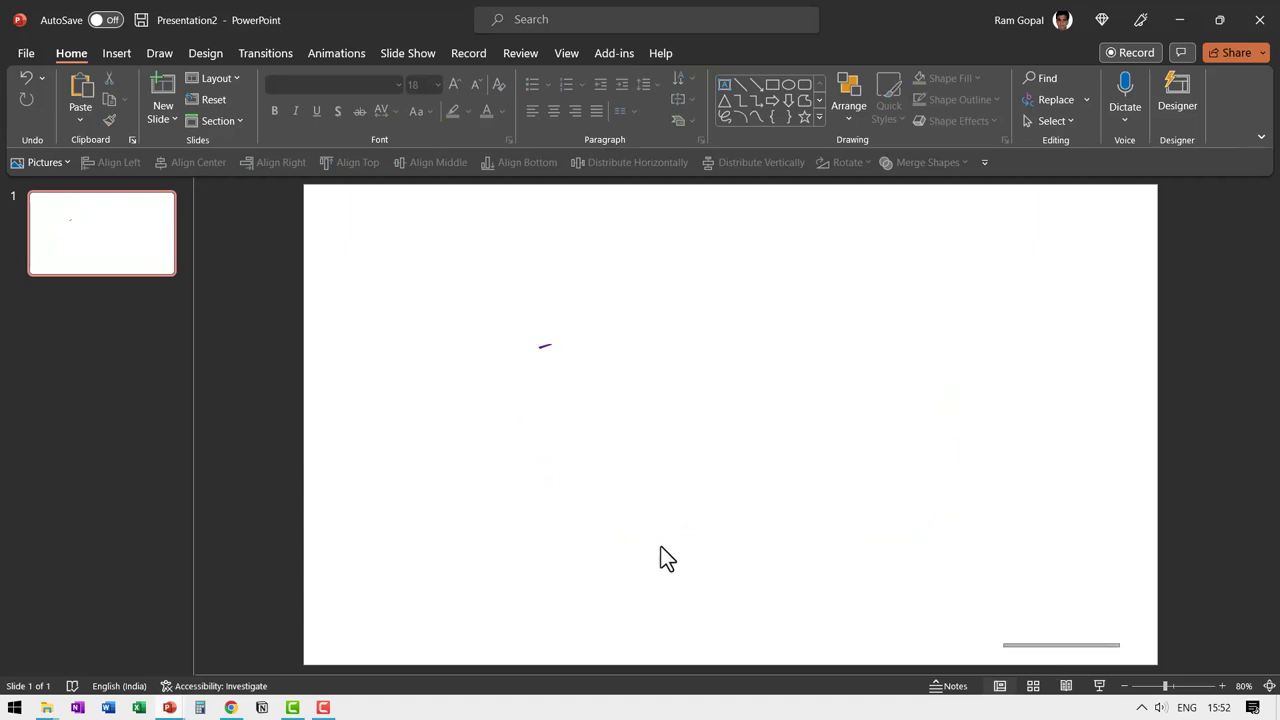
pyautogui.press('Tab')
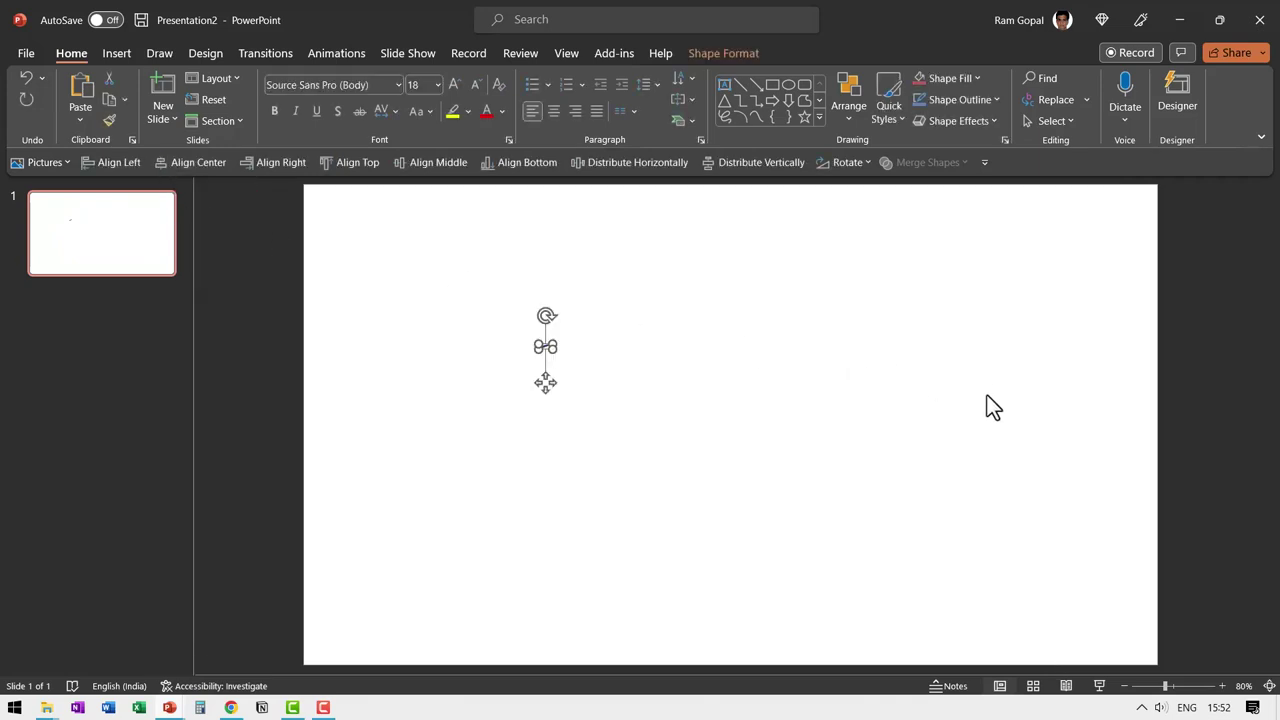
pyautogui.press('Delete')
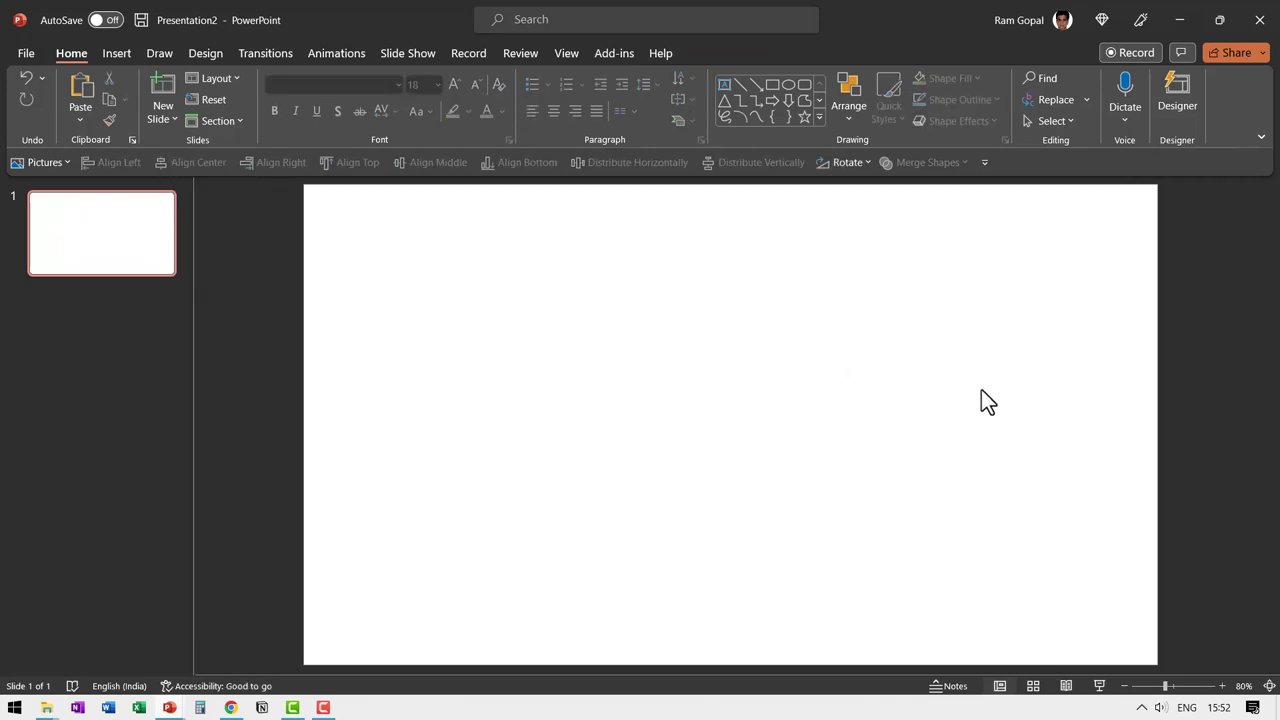
pyautogui.hotkey('ctrl', 'v')
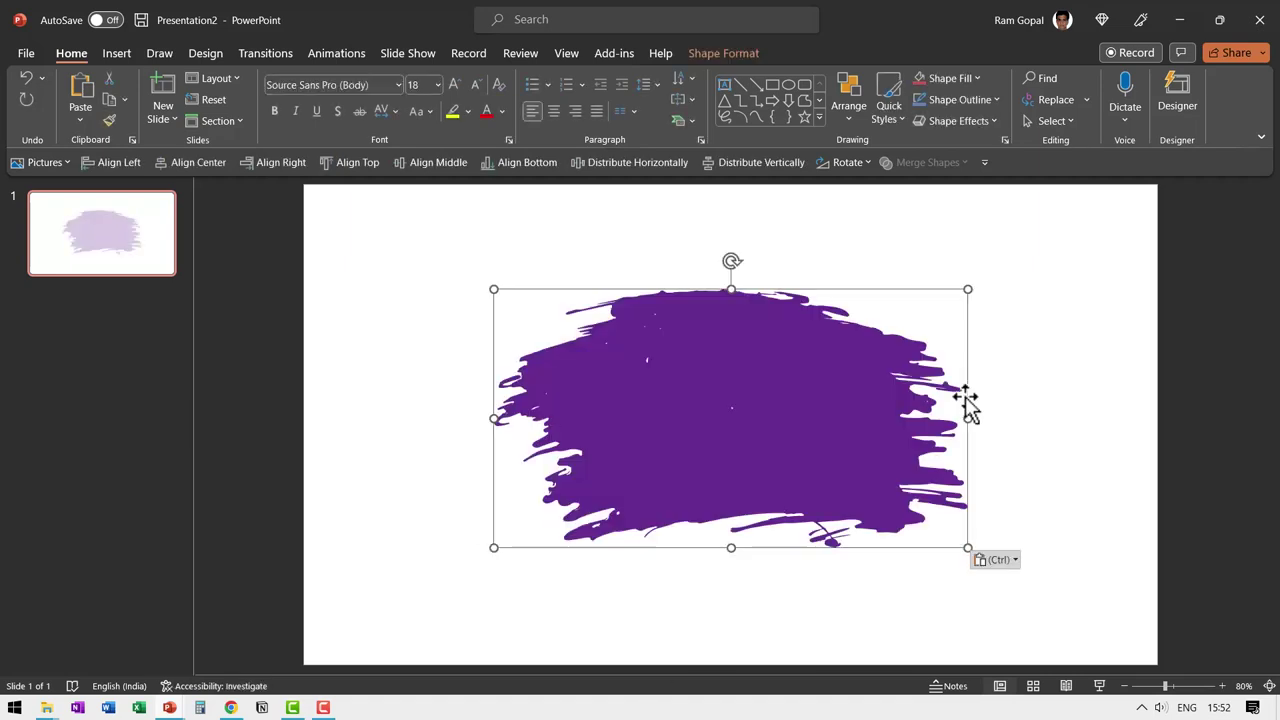
# Step: Squash the brush shape into a stroke about 3.7 cm high and draw an oval about 1.3 cm wide on it
pyautogui.moveTo(731, 289)
pyautogui.mouseDown()
pyautogui.moveTo(752, 457)
pyautogui.moveTo(626, 317)
pyautogui.mouseUp()
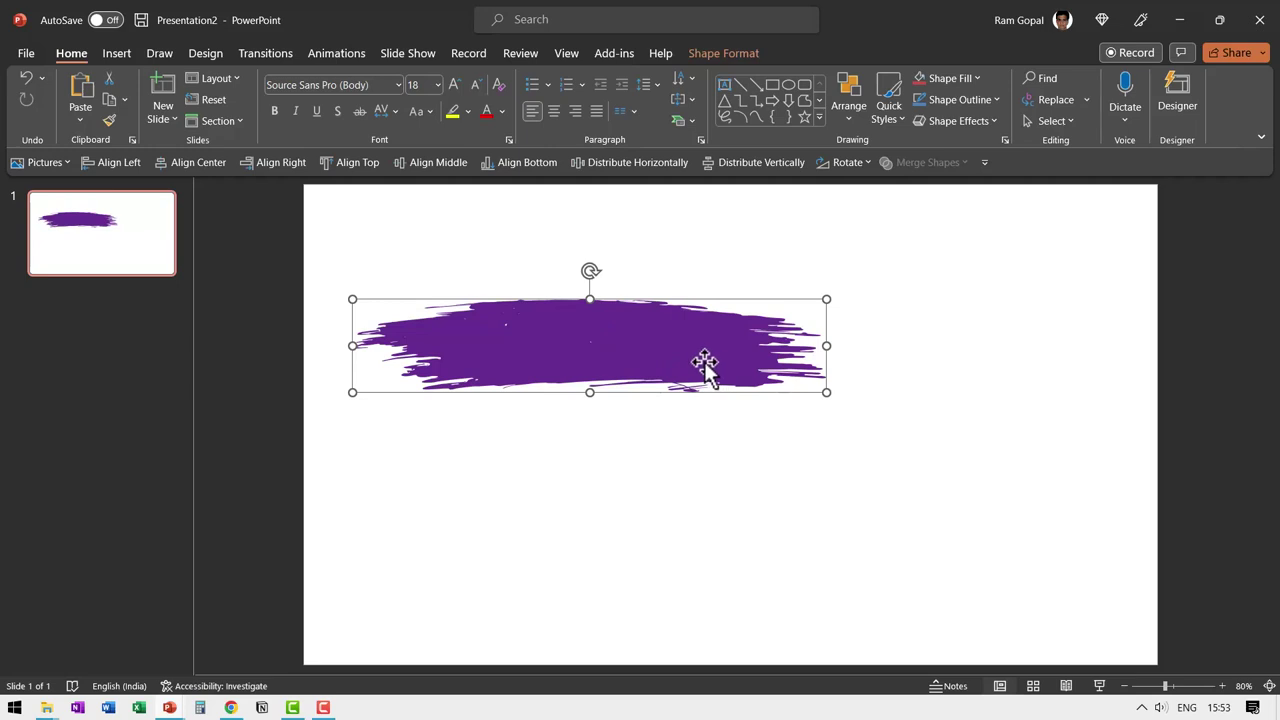
pyautogui.click(787, 83)
pyautogui.moveTo(561, 327); pyautogui.dragTo(598, 362)
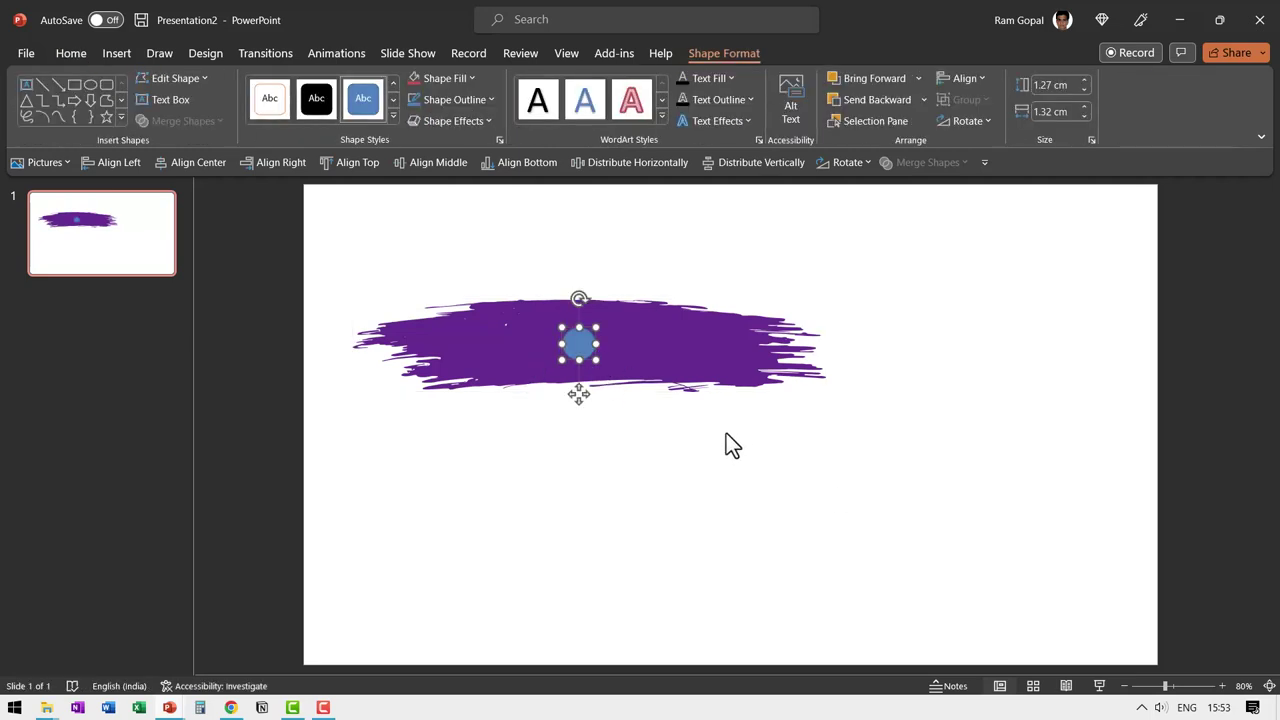
# Step: Merge the oval and the brush stroke with Union and set the merged shape to No Outline
pyautogui.keyDown('shift'); pyautogui.click(663, 340); pyautogui.keyUp('shift')
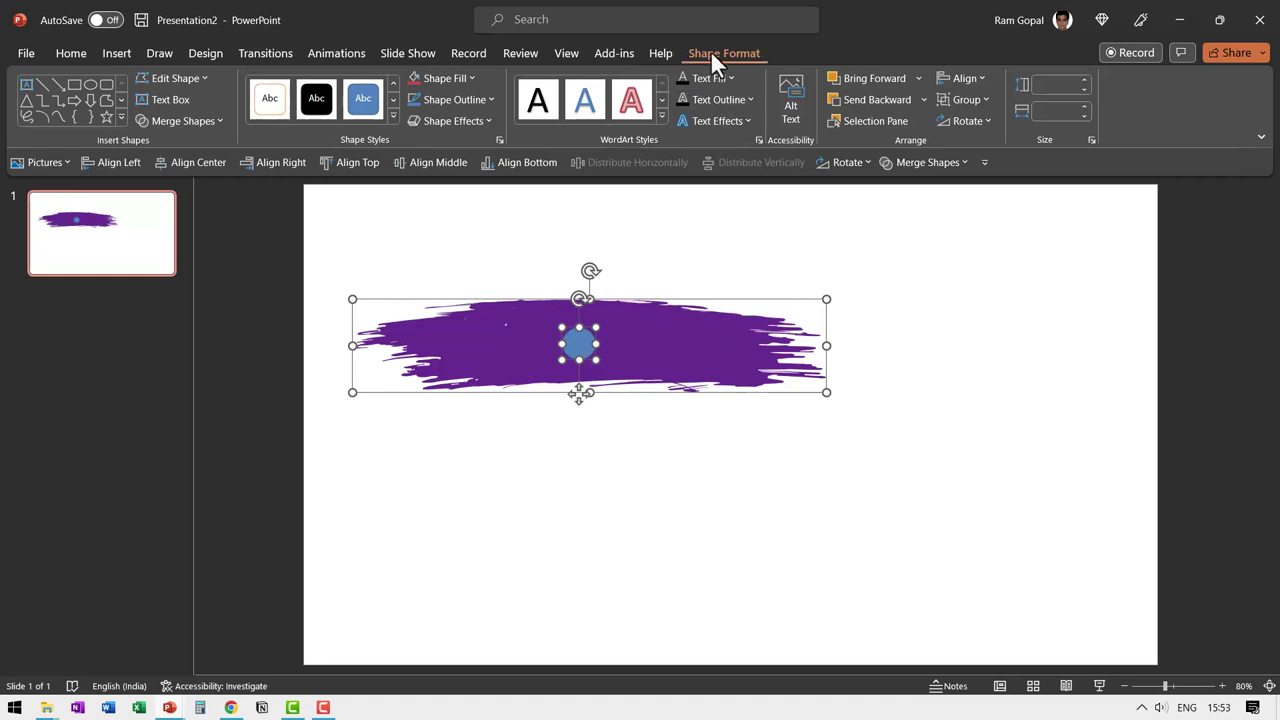
pyautogui.click(206, 121)
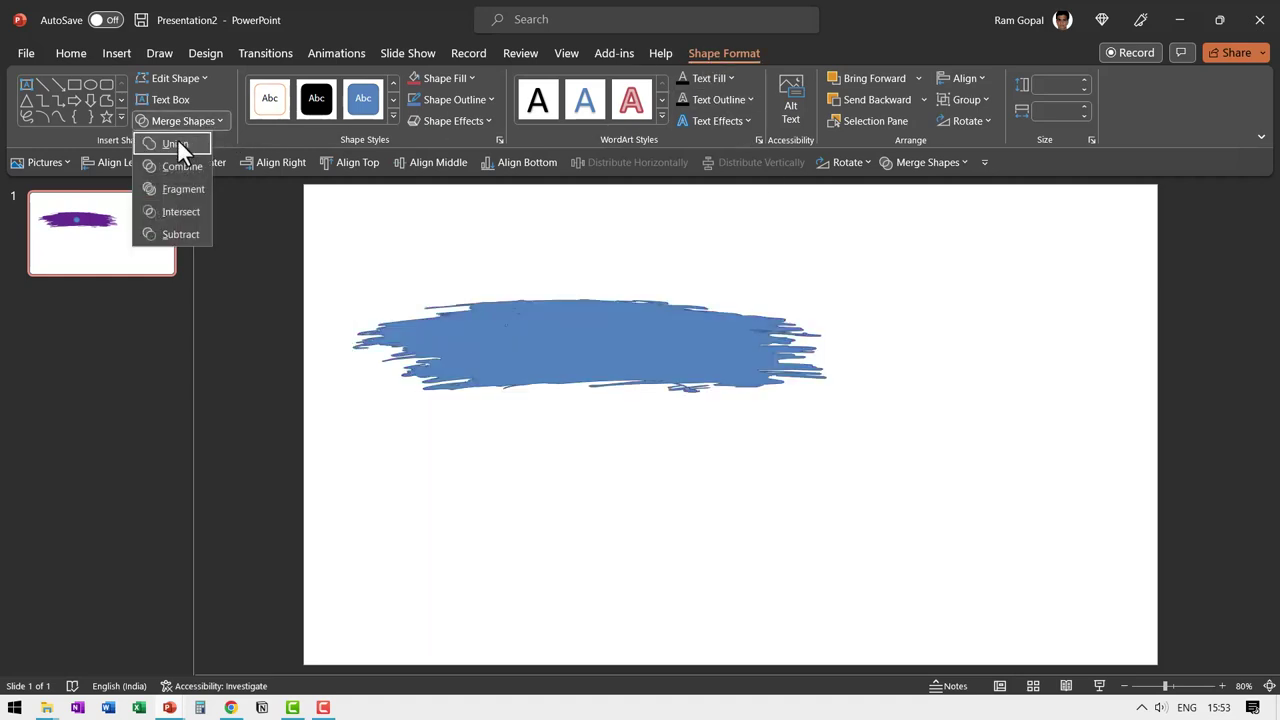
pyautogui.click(176, 142)
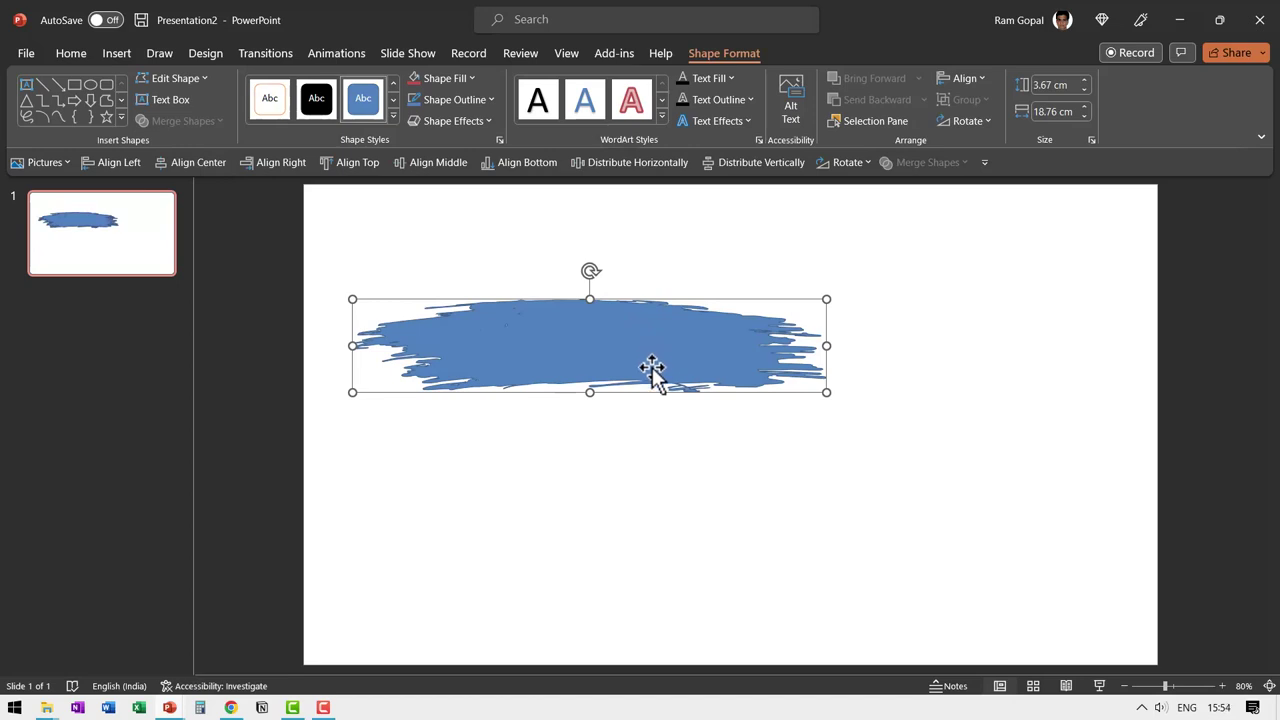
pyautogui.click(490, 99)
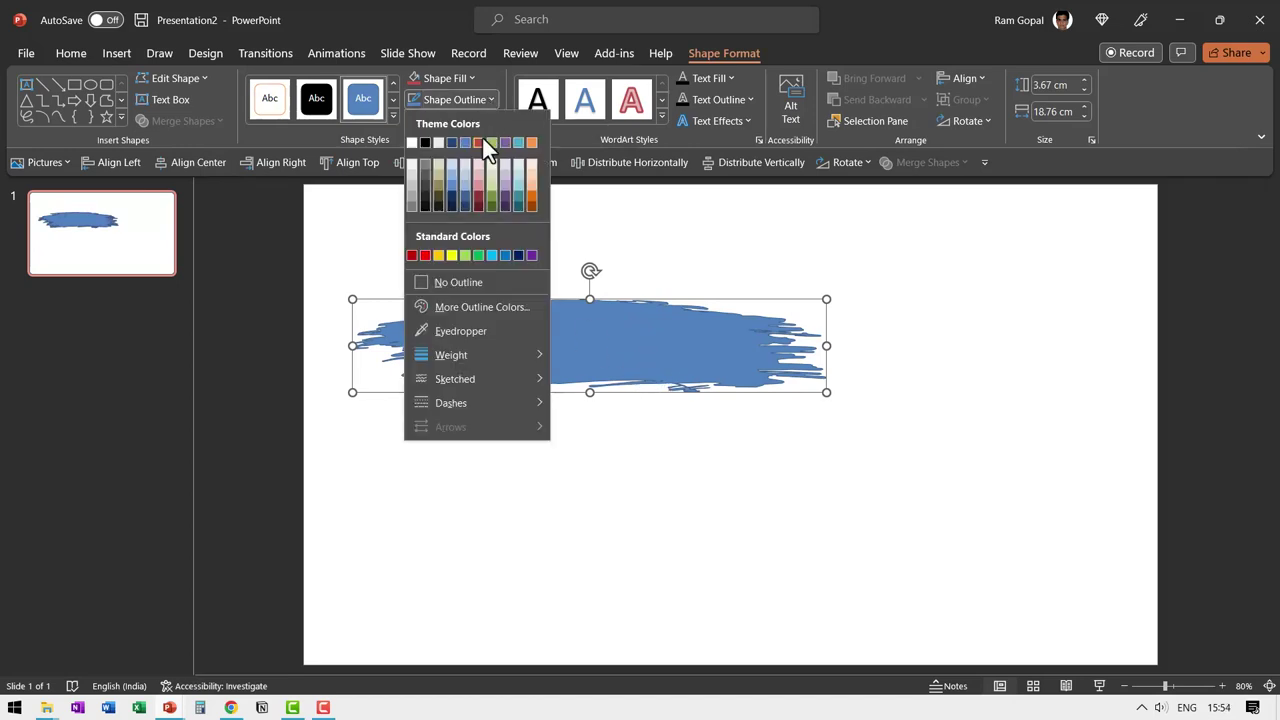
pyautogui.click(463, 279)
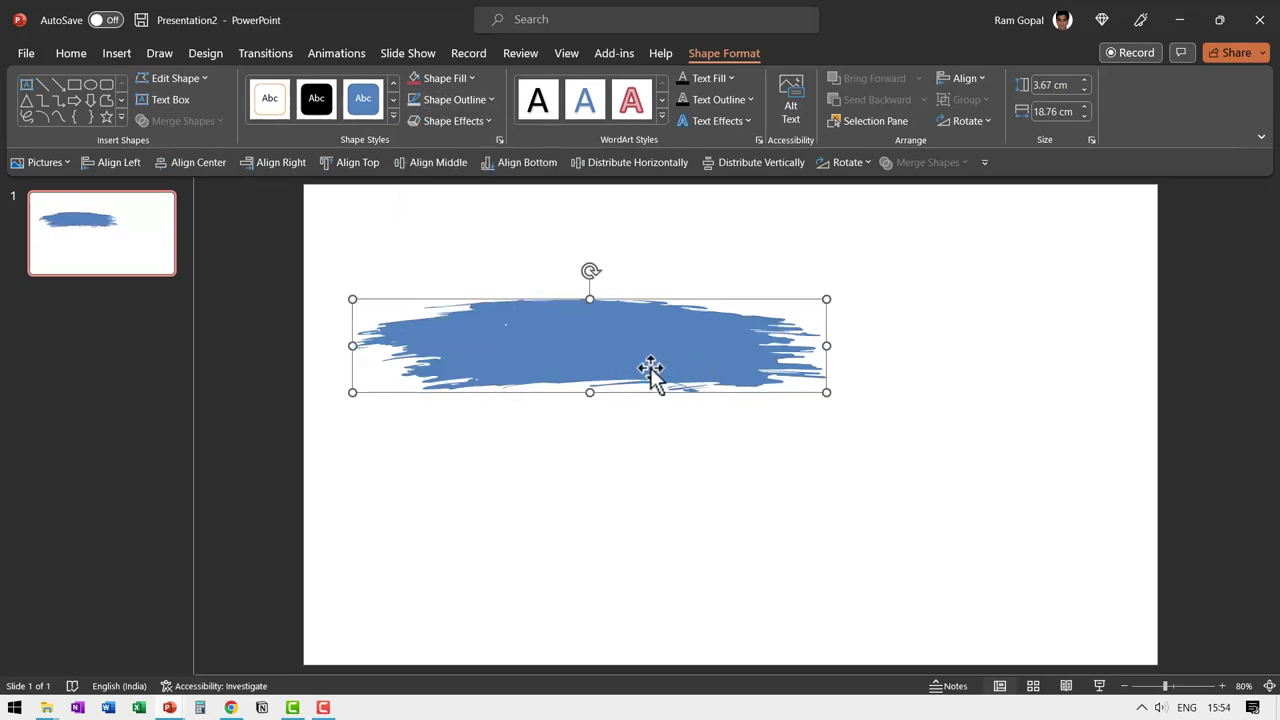
# Step: Move the blue stroke closer to the slide's left edge and tilt it slightly counter-clockwise
pyautogui.moveTo(651, 371); pyautogui.dragTo(594, 346)
pyautogui.moveTo(557, 266); pyautogui.dragTo(547, 270)
pyautogui.click(885, 408)
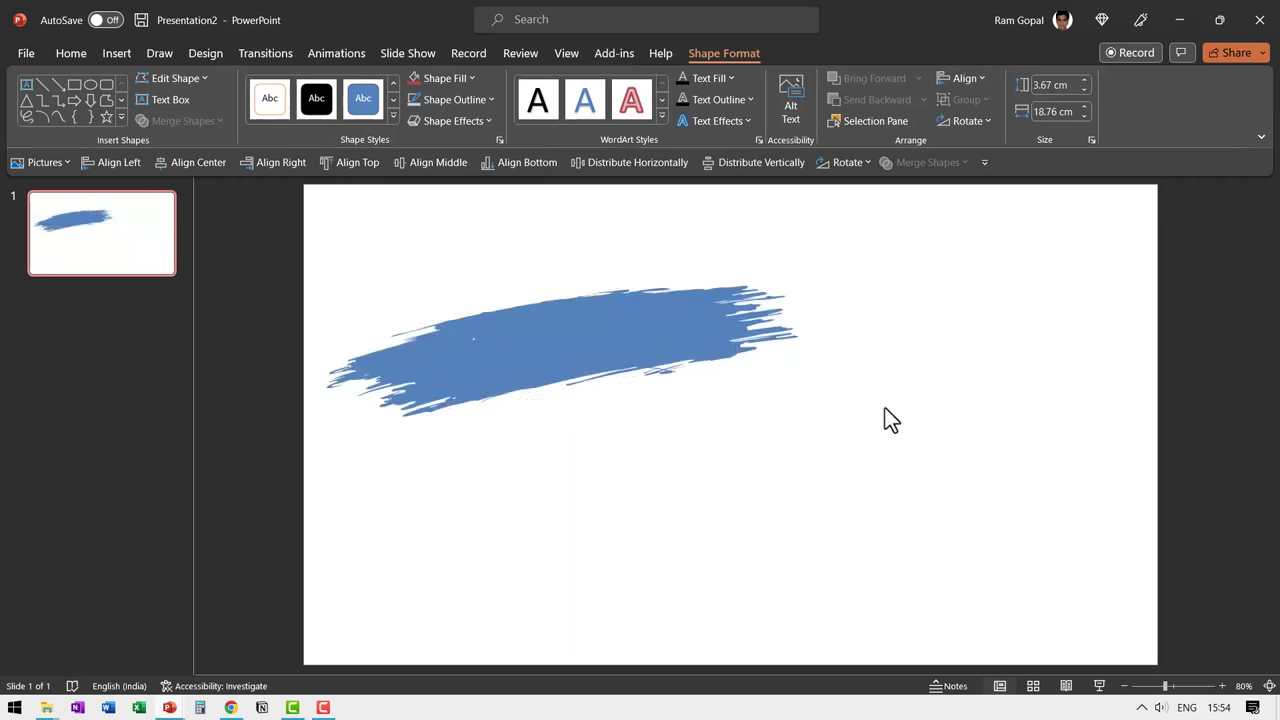
# Step: Duplicate the stroke just below the original, flip the copy horizontally, and rotate it to match the original's tilt
pyautogui.click(583, 309)
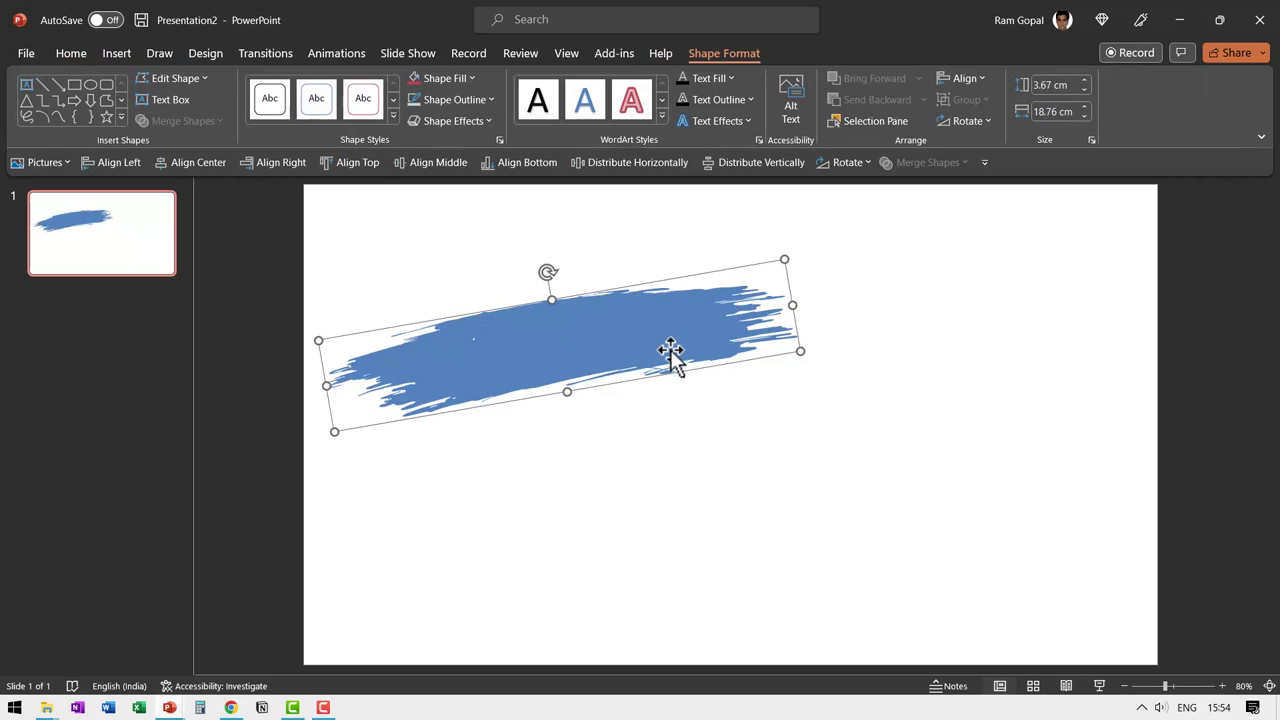
pyautogui.moveTo(594, 357)
pyautogui.mouseDown()
pyautogui.moveTo(631, 416)
pyautogui.moveTo(613, 388)
pyautogui.mouseUp()
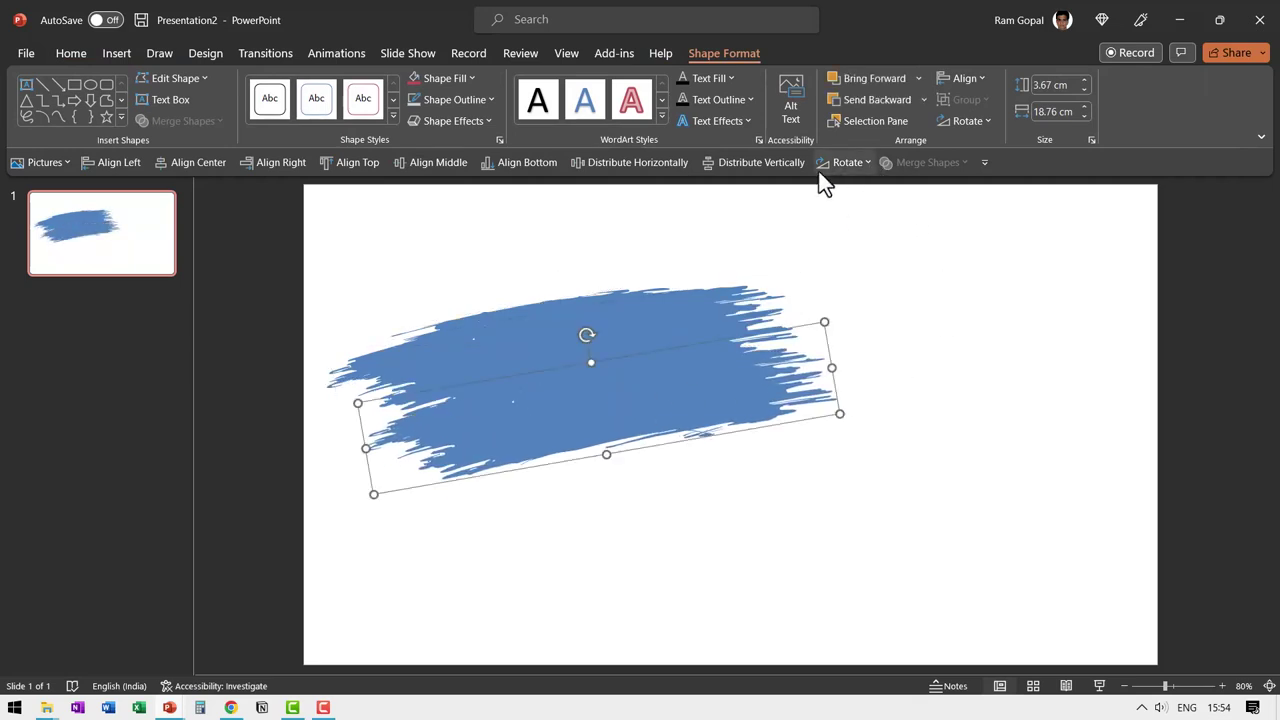
pyautogui.click(970, 120)
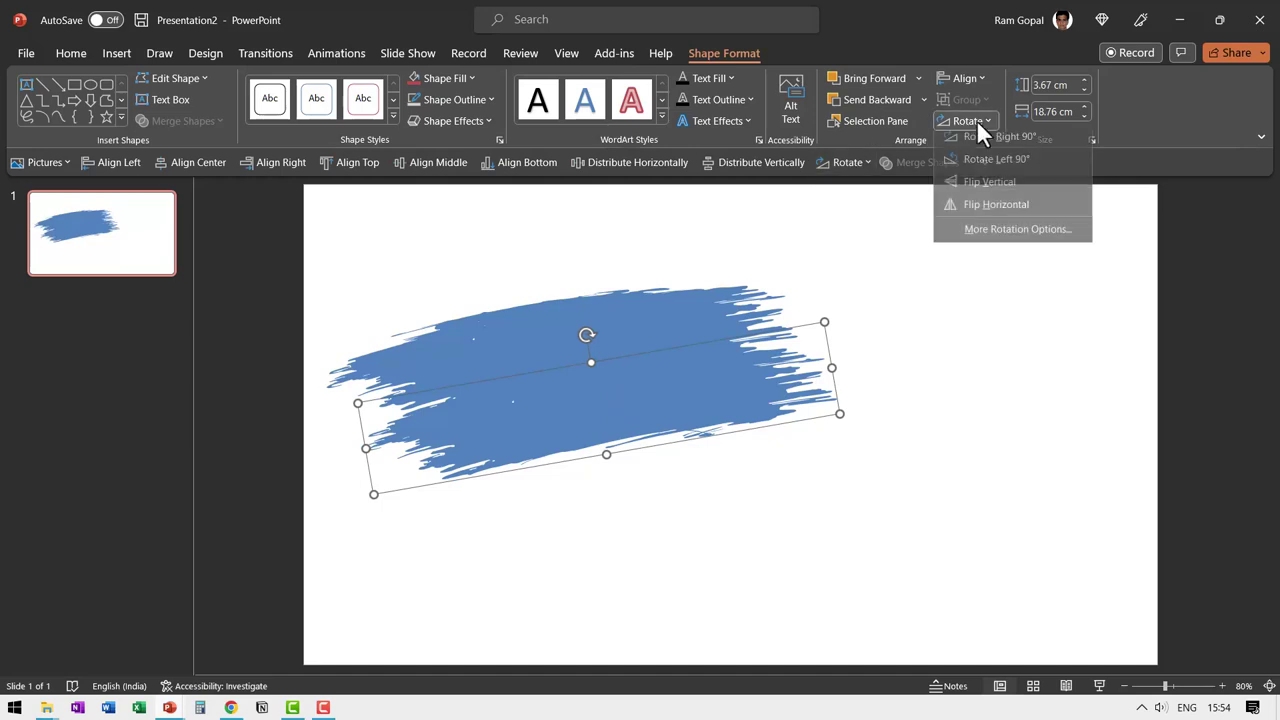
pyautogui.click(984, 212)
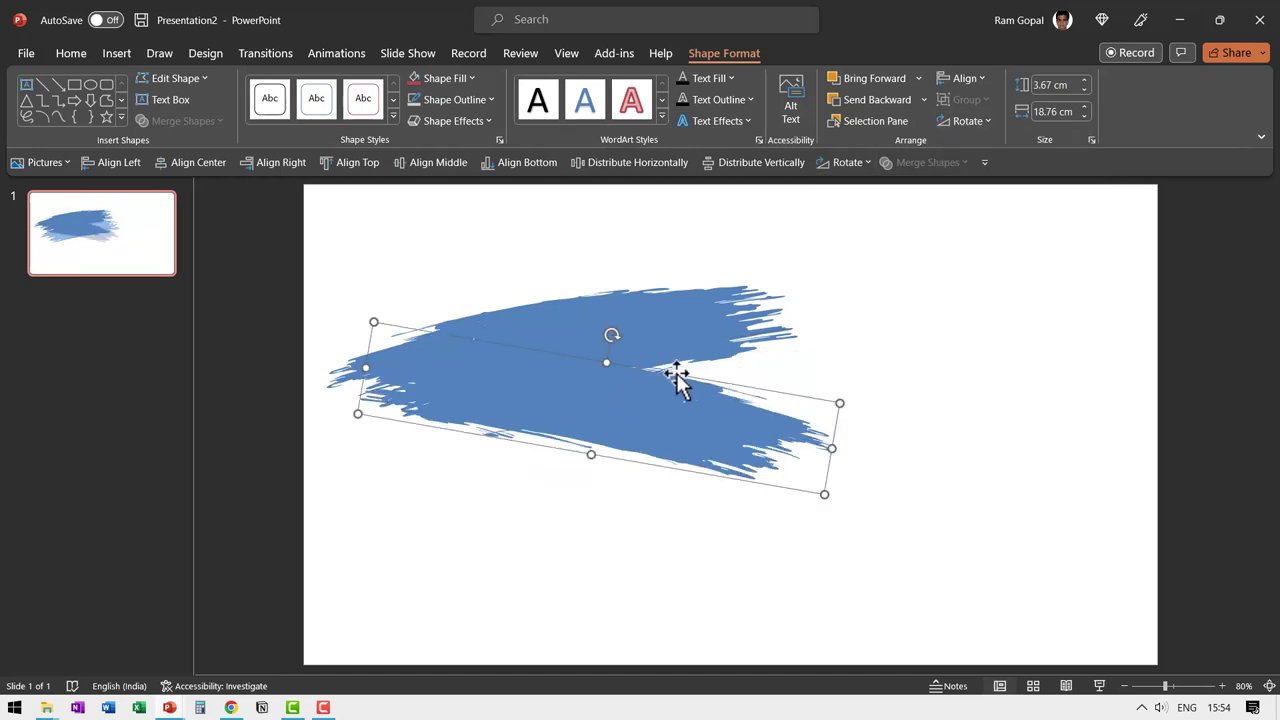
pyautogui.moveTo(611, 332); pyautogui.dragTo(586, 334)
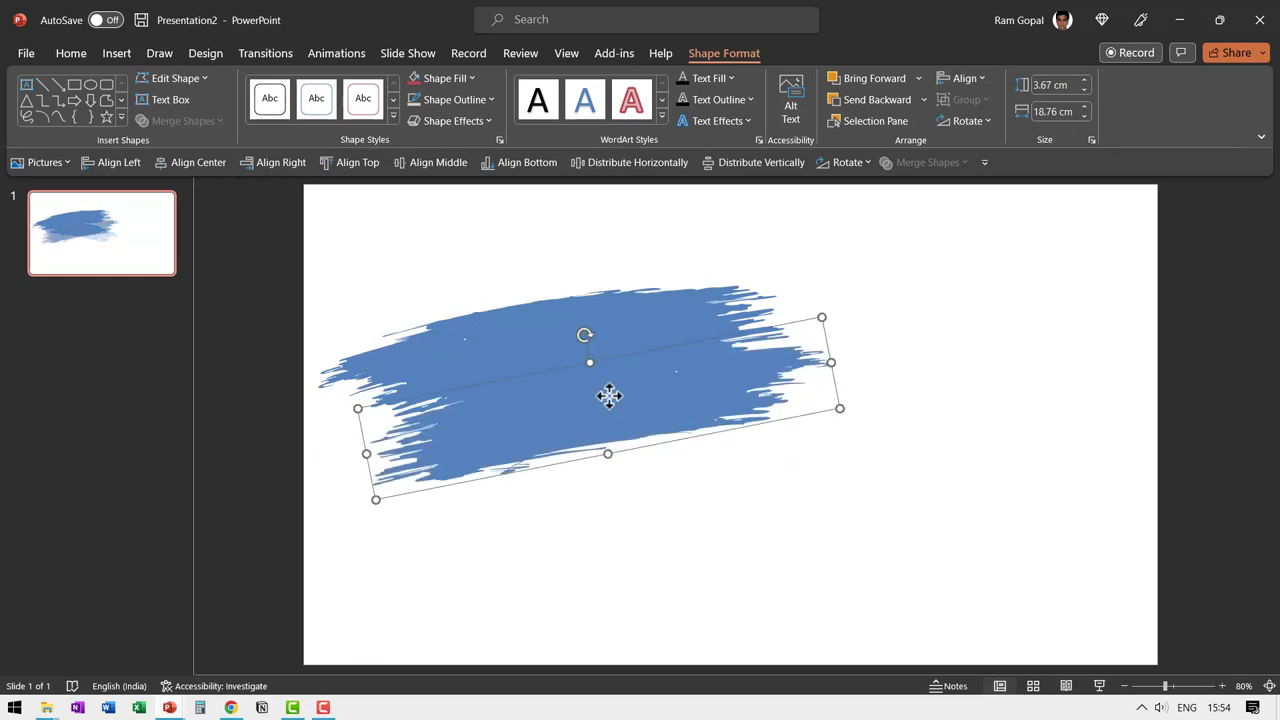
# Step: Duplicate both blue strokes and place the copies below them so they overlap into one large painted area
pyautogui.press('Escape')
pyautogui.click(628, 447)
pyautogui.keyDown('shift'); pyautogui.click(612, 349); pyautogui.keyUp('shift')
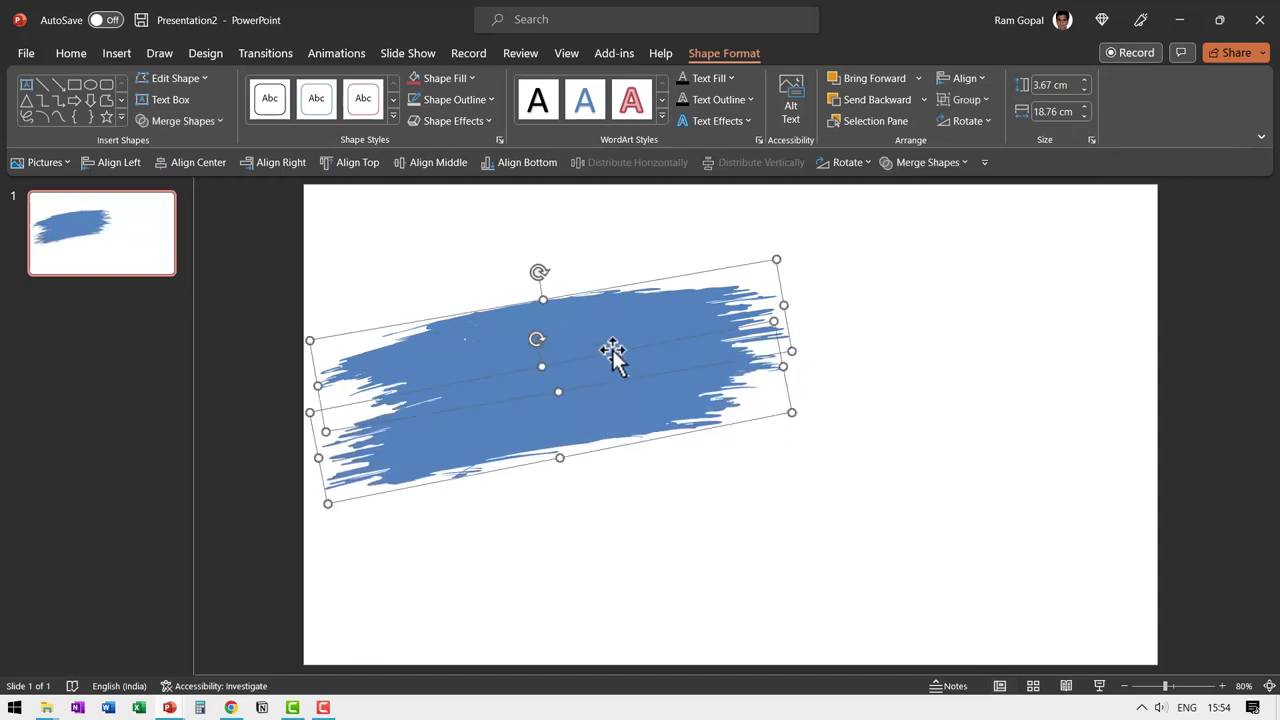
pyautogui.moveTo(610, 347); pyautogui.dragTo(634, 472)
pyautogui.click(291, 271)
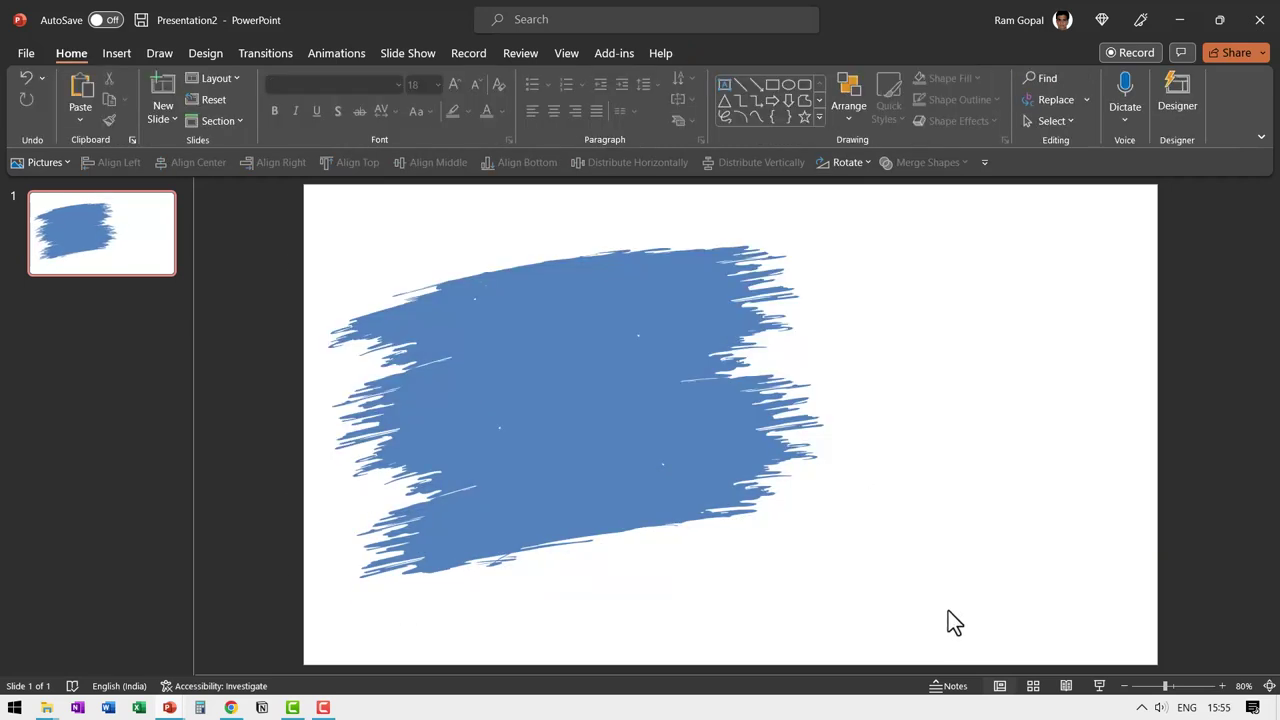
# Step: Stretch all the brush strokes slightly taller and fine-tune the position of the lower stroke
pyautogui.moveTo(948, 614)
pyautogui.mouseDown()
pyautogui.moveTo(214, 263)
pyautogui.moveTo(170, 198)
pyautogui.mouseUp()
pyautogui.moveTo(594, 548); pyautogui.dragTo(595, 577)
pyautogui.click(920, 483)
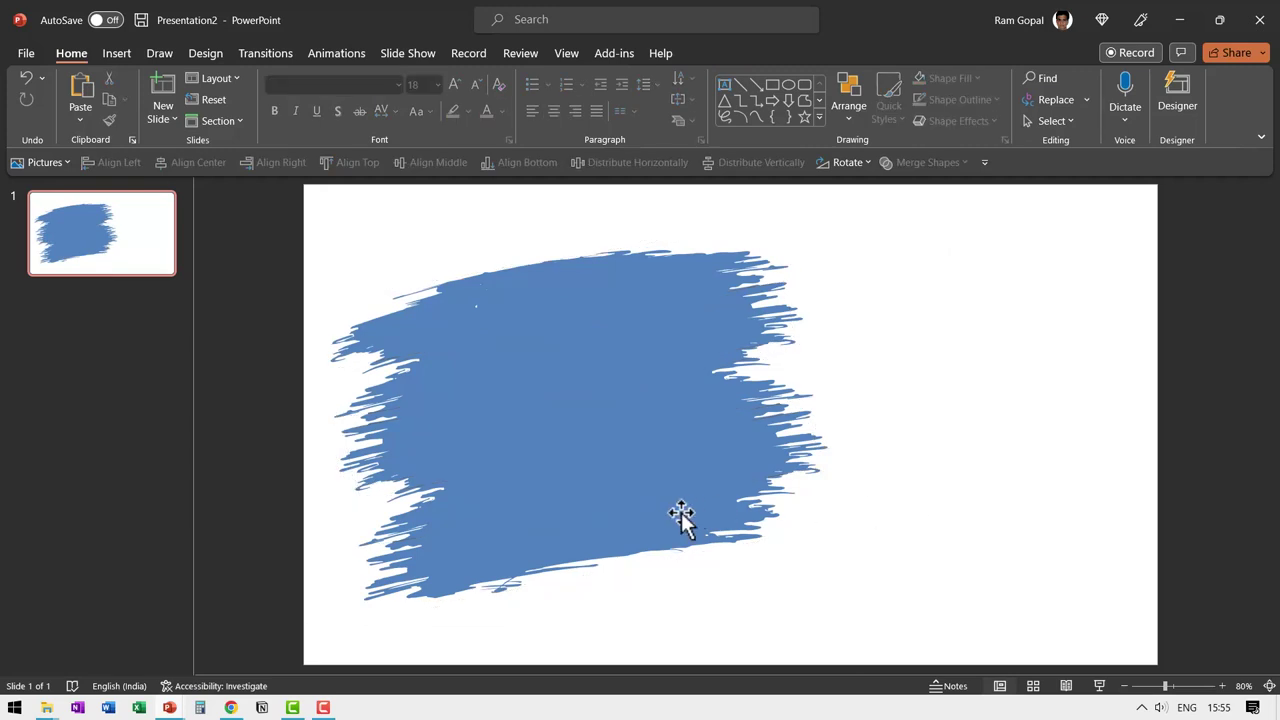
pyautogui.moveTo(680, 518)
pyautogui.mouseDown()
pyautogui.moveTo(670, 537)
pyautogui.moveTo(689, 537)
pyautogui.moveTo(669, 526)
pyautogui.mouseUp()
pyautogui.click(648, 330)
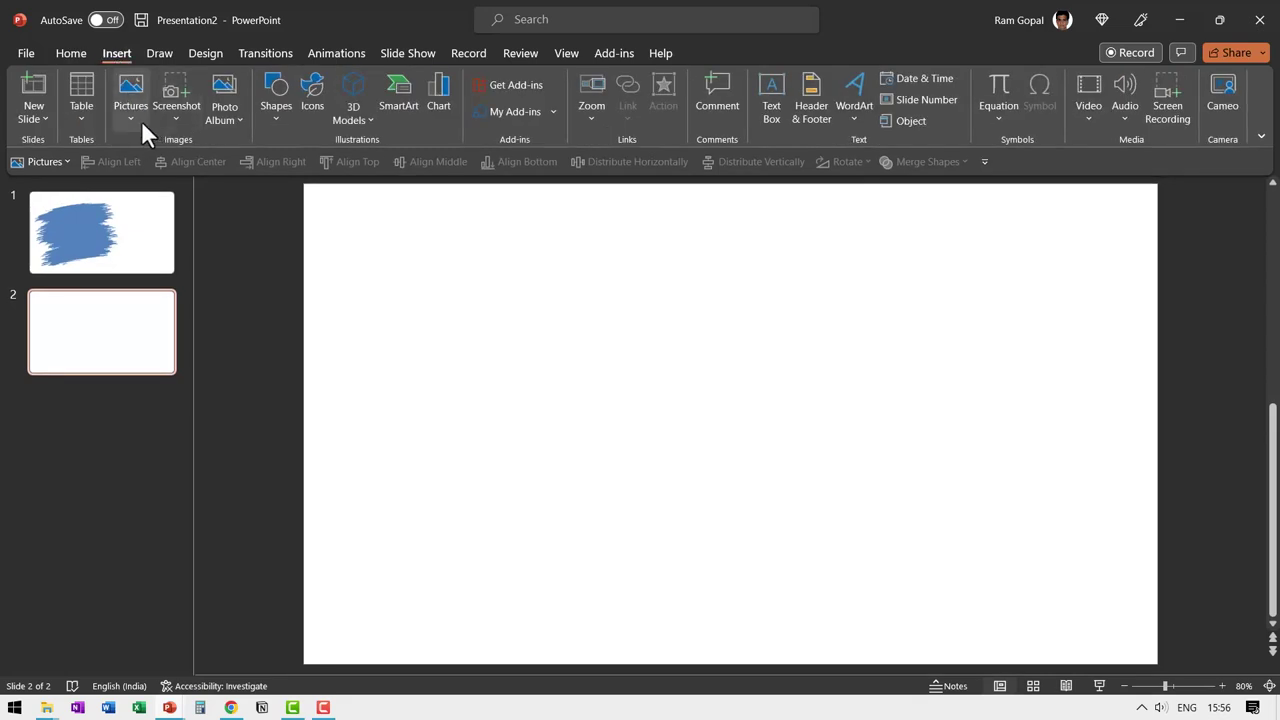
# Step: Search stock images for "woman" and insert the photo of the curly-haired woman in a beige turtleneck on slide 2
pyautogui.click(142, 122)
pyautogui.click(163, 194)
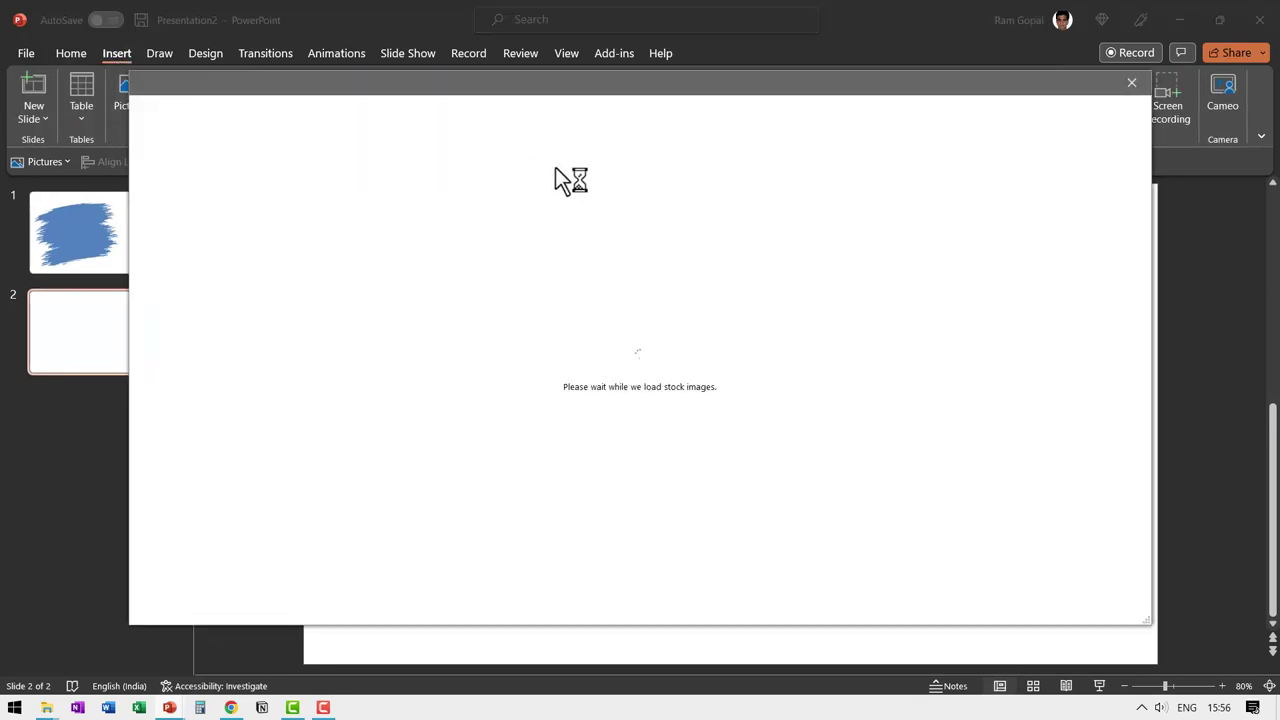
pyautogui.write('woman')
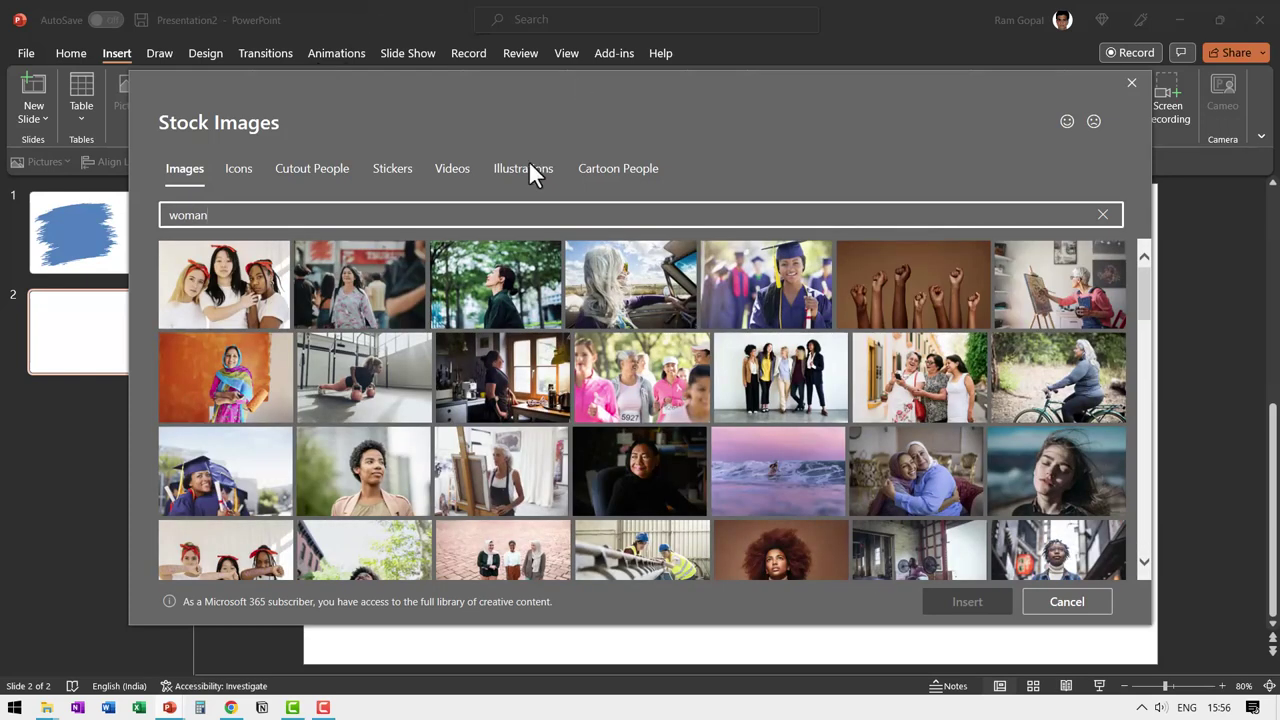
pyautogui.scroll(-1, 785, 443)
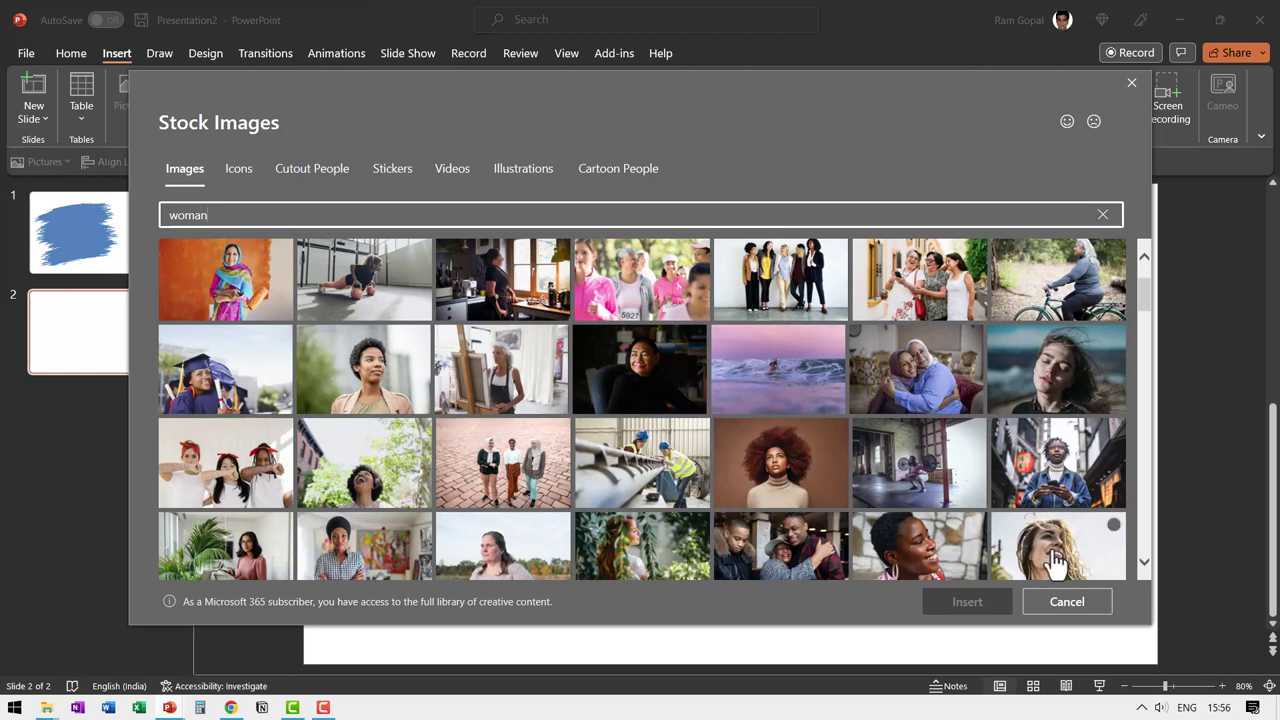
pyautogui.scroll(-1, 1055, 565)
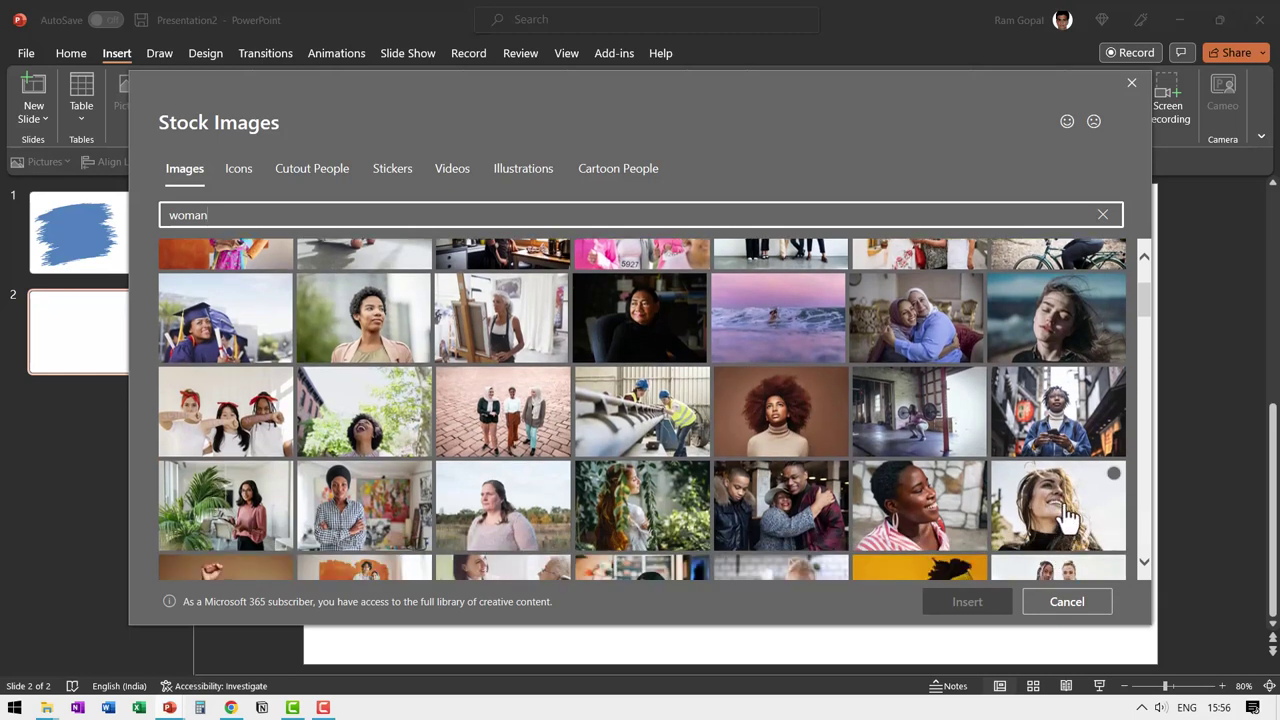
pyautogui.click(803, 430)
pyautogui.click(955, 610)
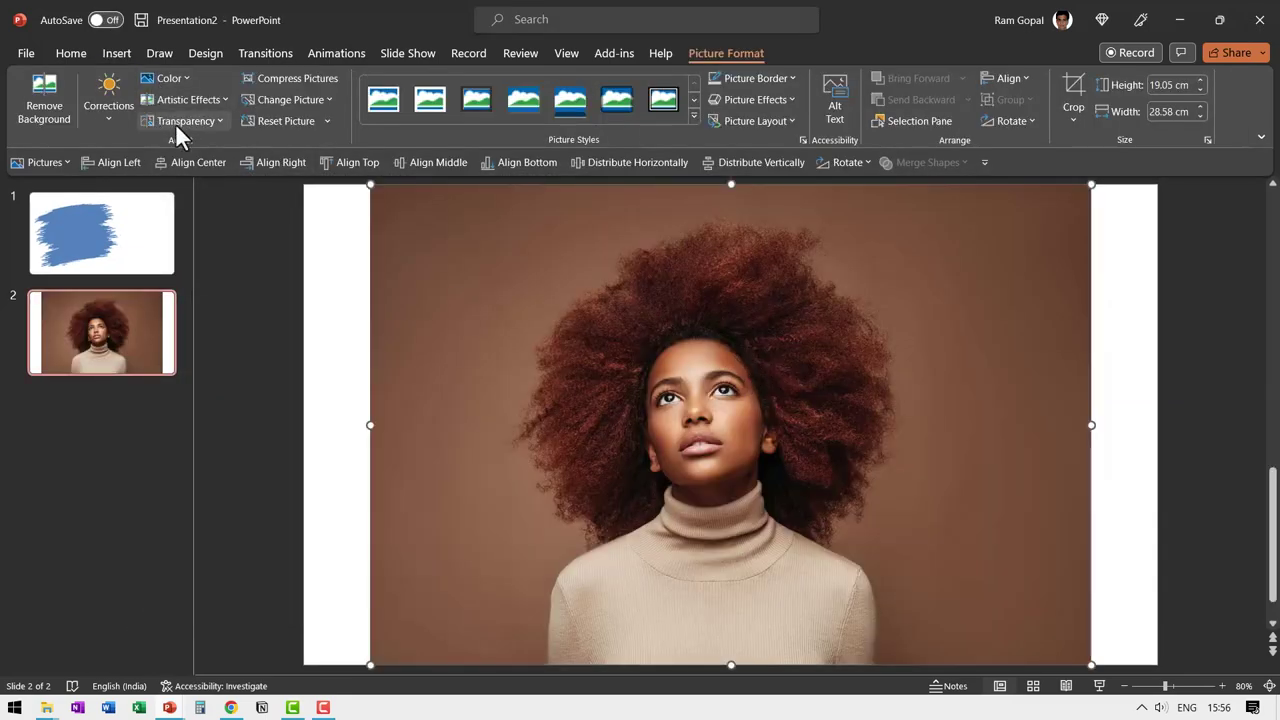
# Step: Make the woman's photo 30% transparent and move it from slide 2 to slide 1, positioned over the brush strokes
pyautogui.click(175, 123)
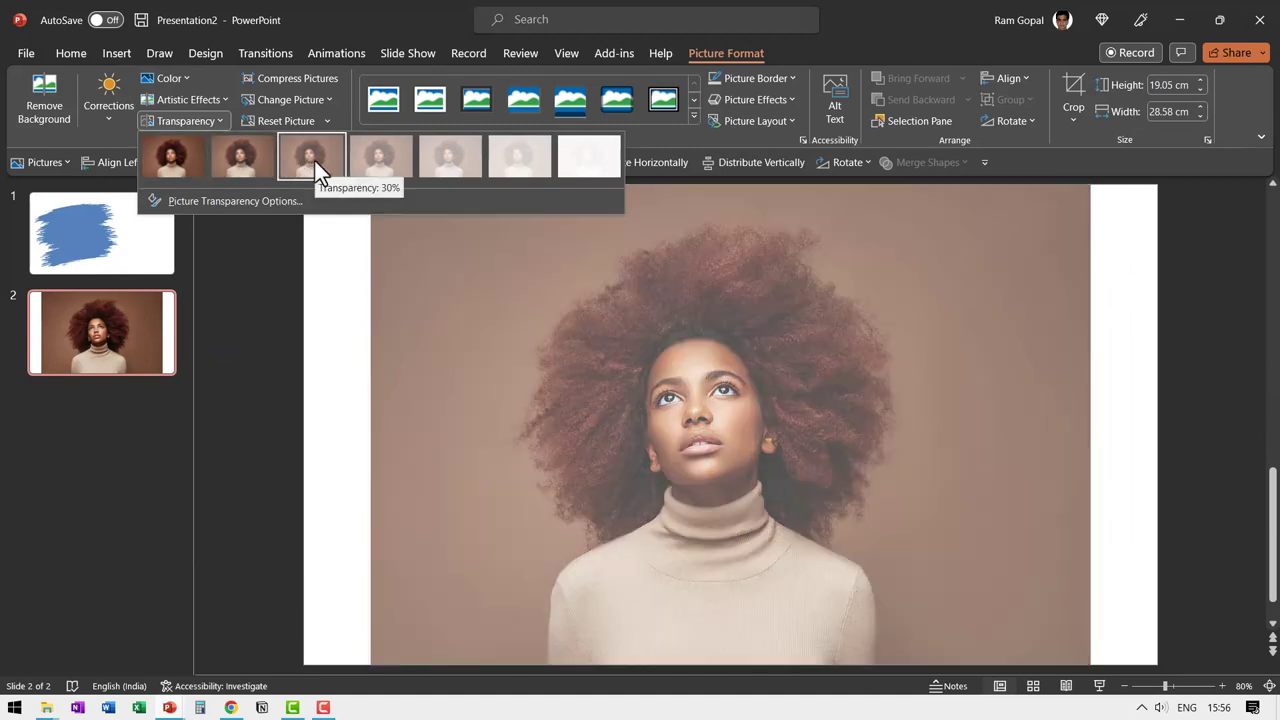
pyautogui.click(316, 161)
pyautogui.rightClick(710, 357)
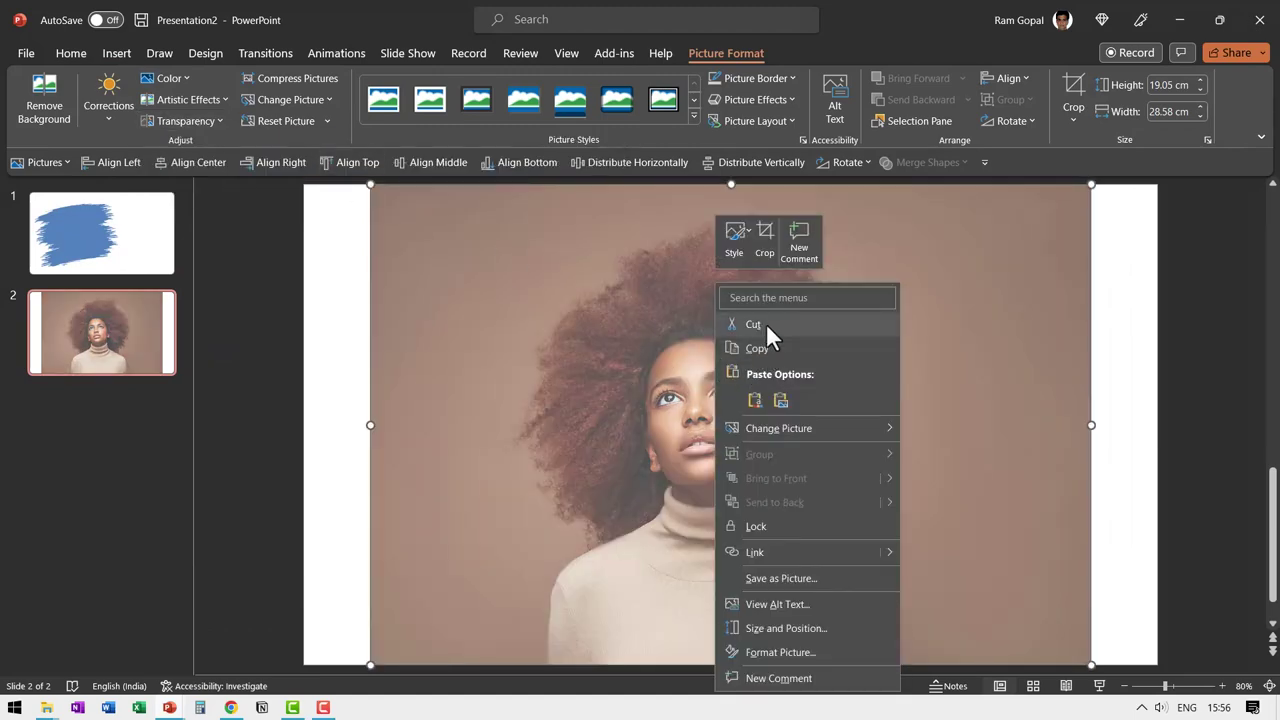
pyautogui.click(752, 324)
pyautogui.click(110, 235)
pyautogui.rightClick(249, 393)
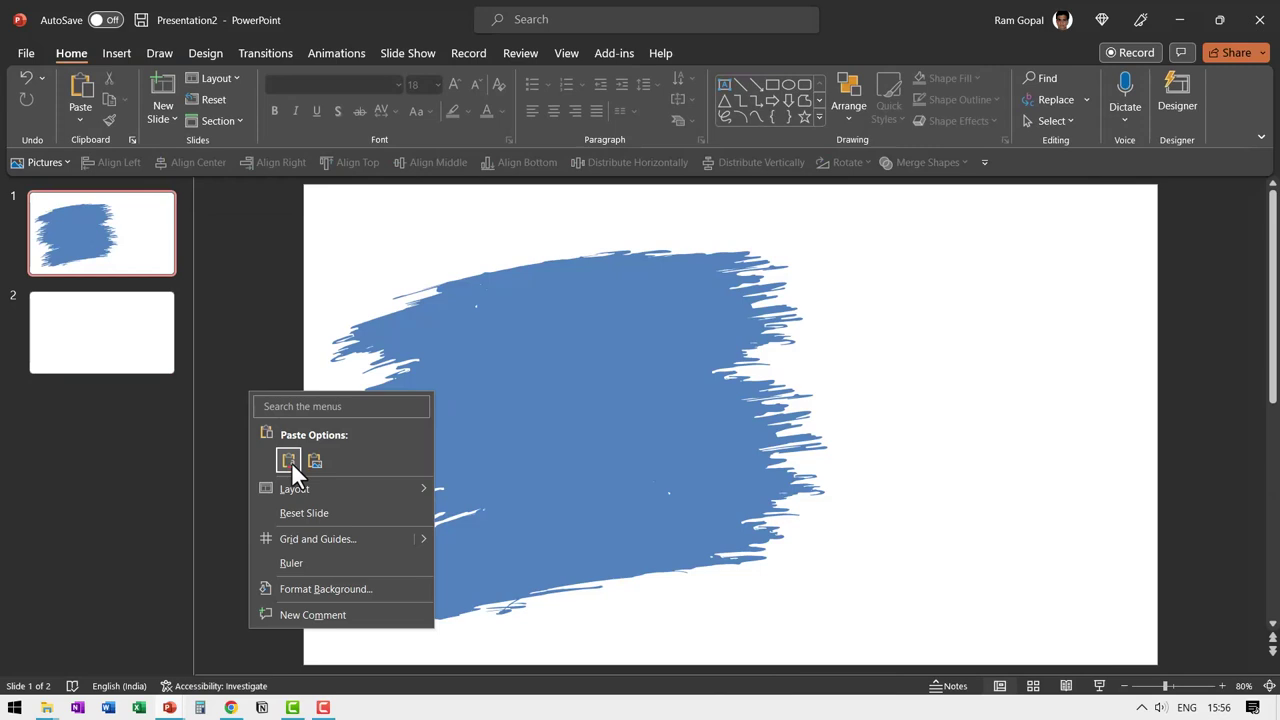
pyautogui.click(288, 461)
pyautogui.moveTo(560, 457); pyautogui.dragTo(529, 378)
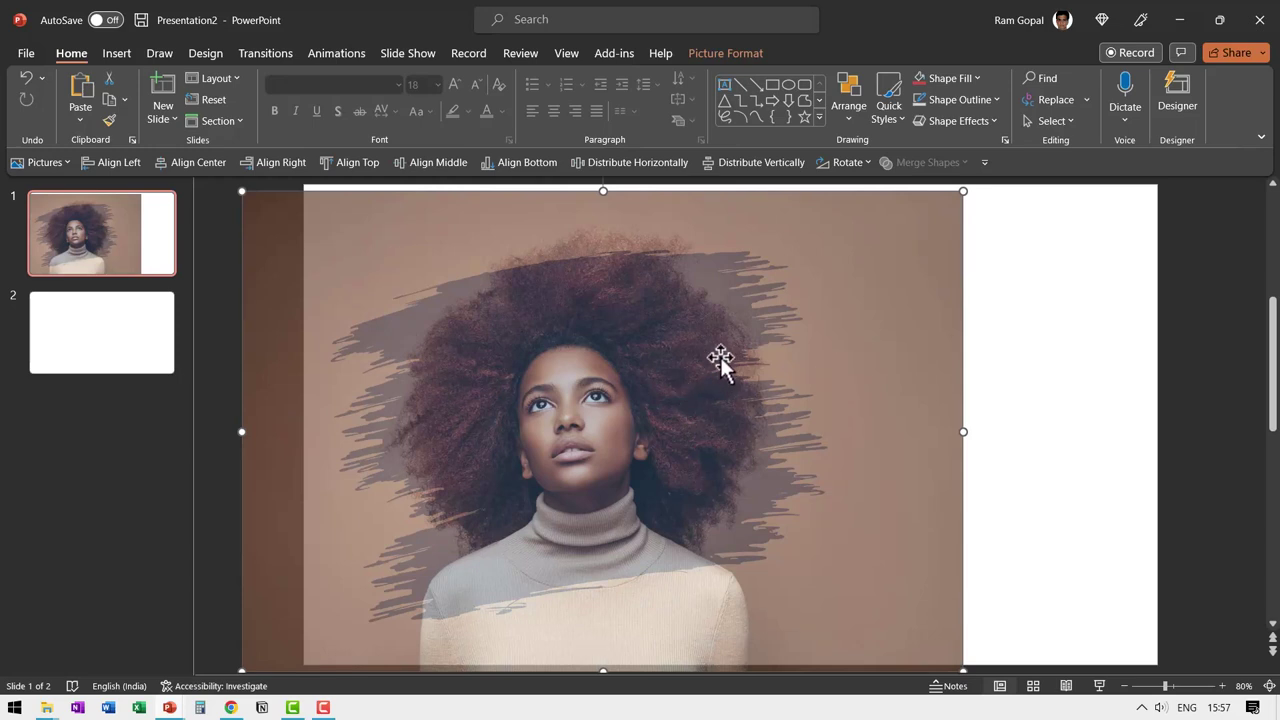
# Step: Crop the photo on all four sides to about 16.68 cm high and 21.84 cm wide around the brush strokes
pyautogui.click(719, 53)
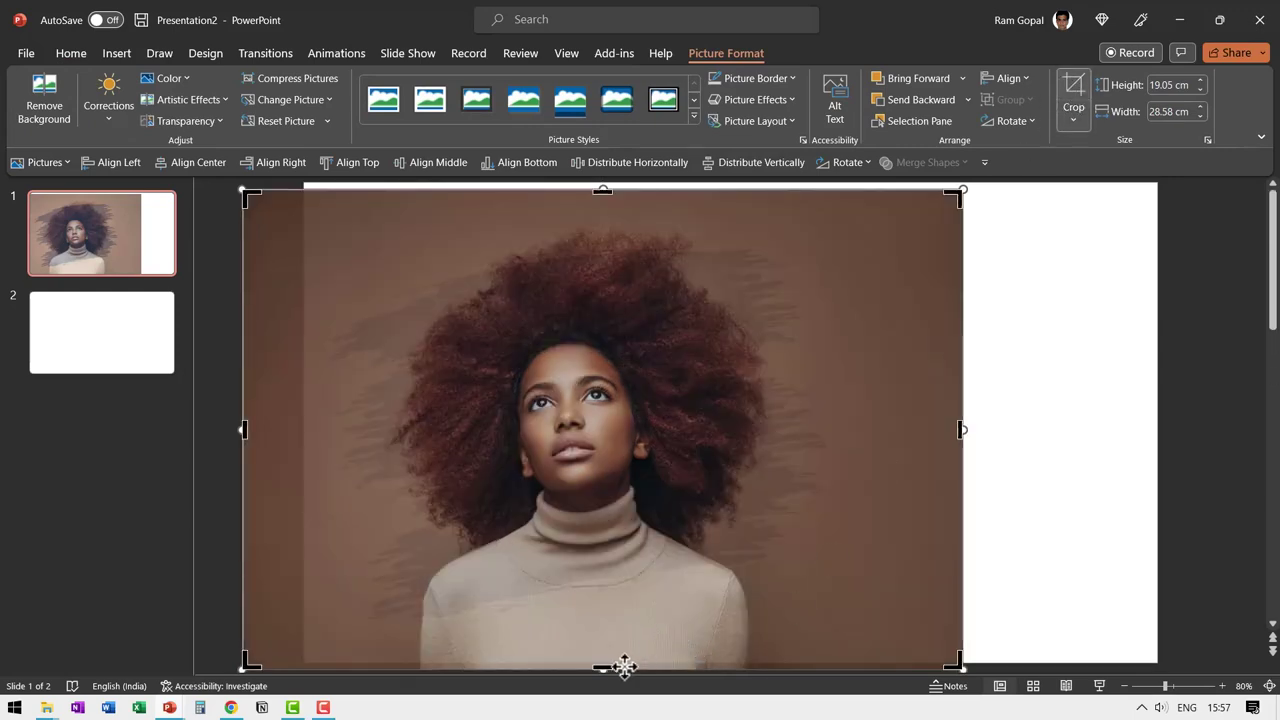
pyautogui.moveTo(605, 670); pyautogui.dragTo(610, 627)
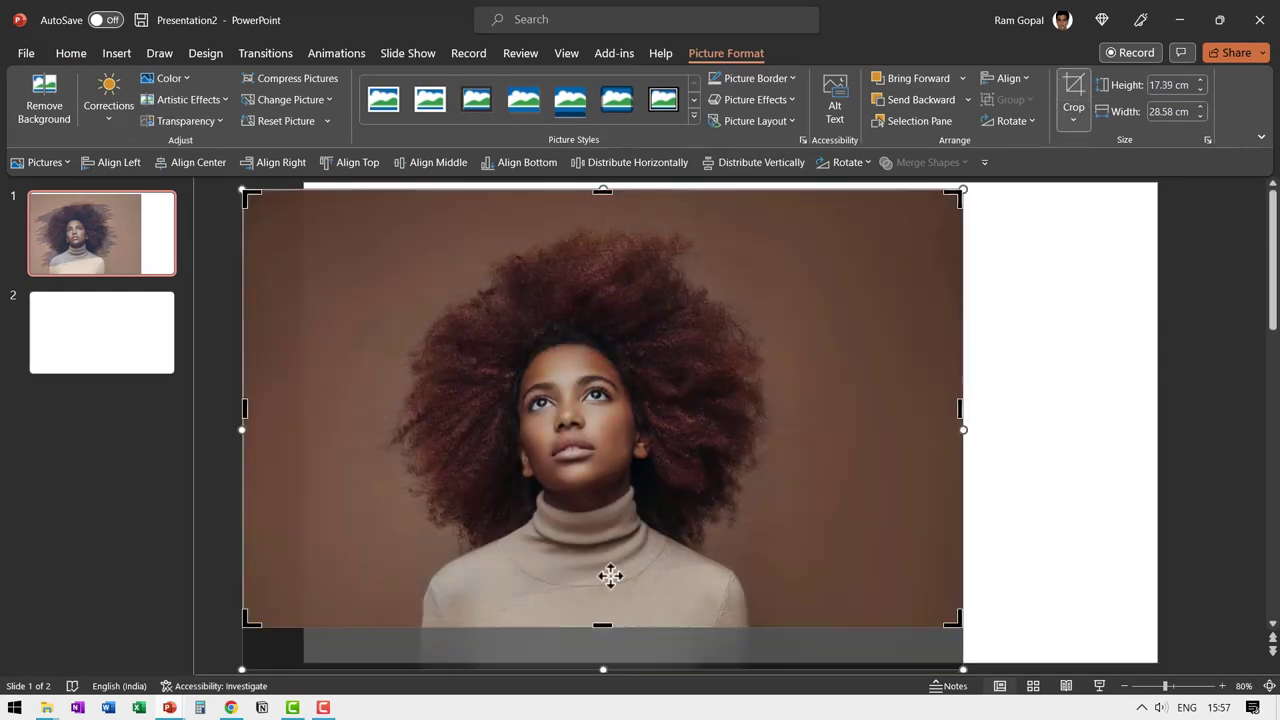
pyautogui.moveTo(241, 407); pyautogui.dragTo(318, 408)
pyautogui.moveTo(893, 410); pyautogui.dragTo(867, 423)
pyautogui.moveTo(593, 190); pyautogui.dragTo(590, 209)
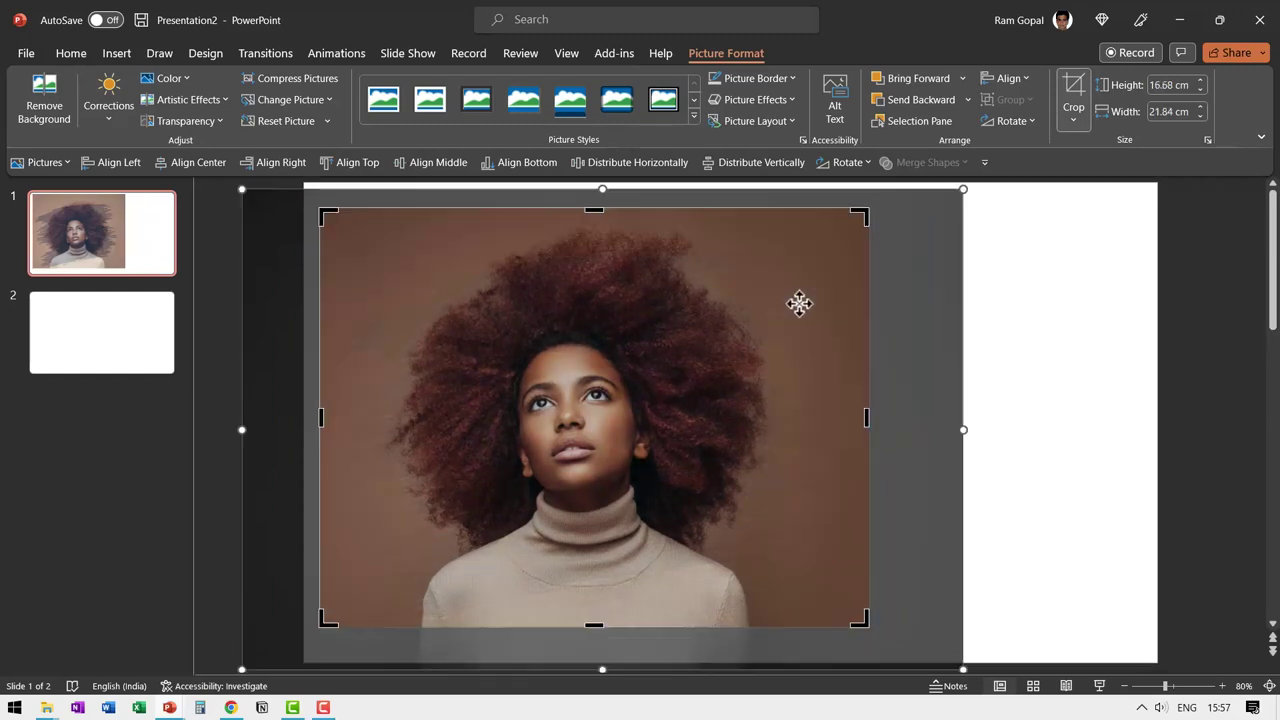
pyautogui.click(800, 303)
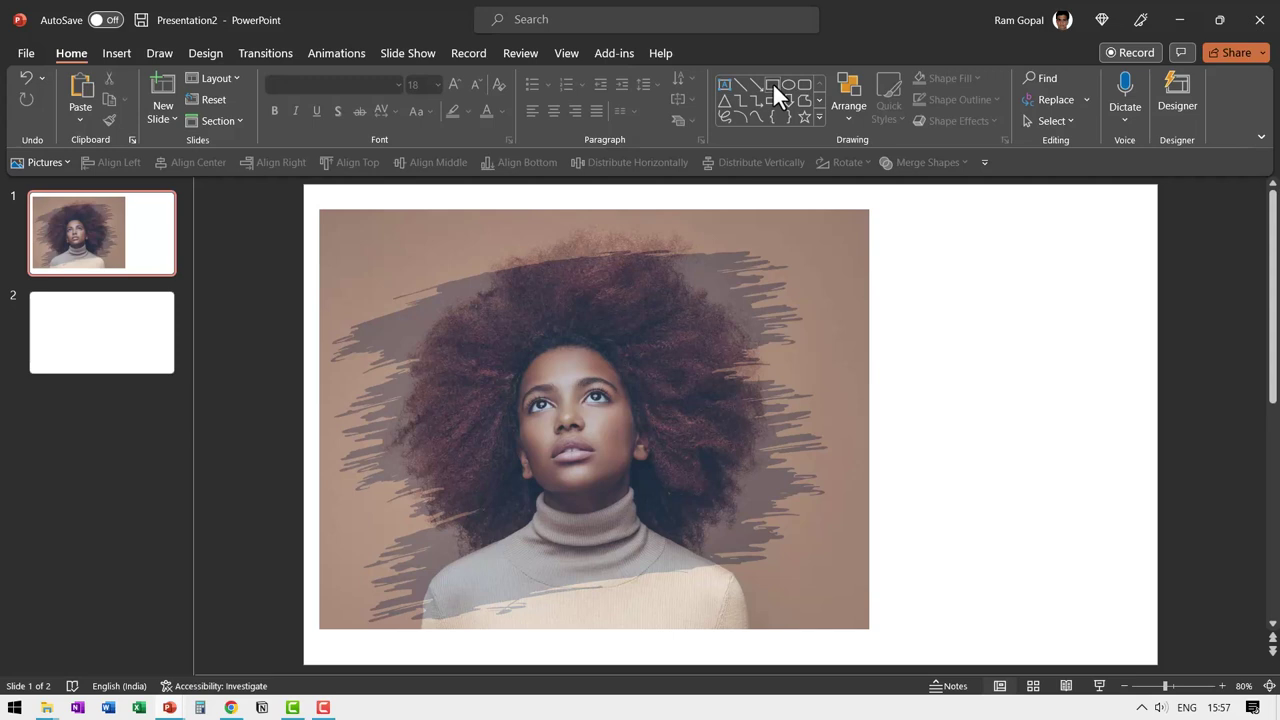
# Step: Draw a rectangle covering the whole slide and send it to the back, behind the photo and brush strokes
pyautogui.click(772, 82)
pyautogui.moveTo(304, 184); pyautogui.dragTo(1158, 665)
pyautogui.rightClick(890, 432)
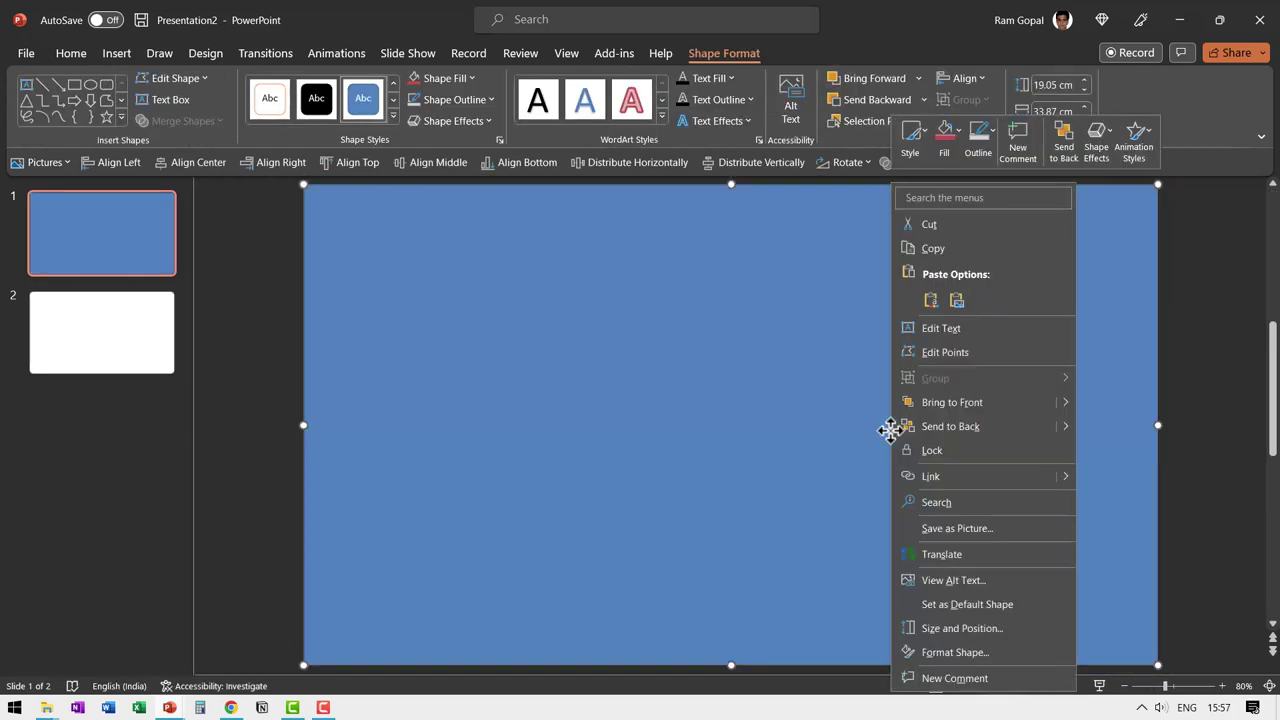
pyautogui.click(937, 430)
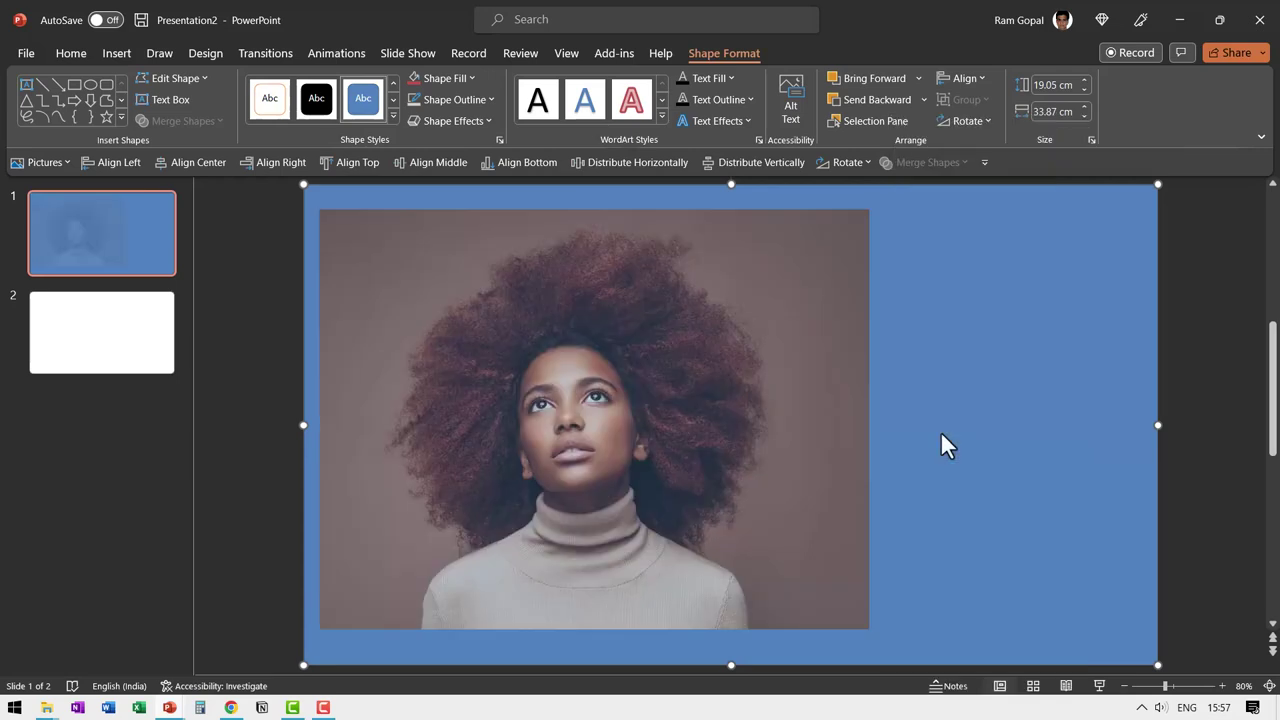
# Step: Fill the full-slide rectangle with black and remove its outline
pyautogui.click(456, 79)
pyautogui.click(428, 121)
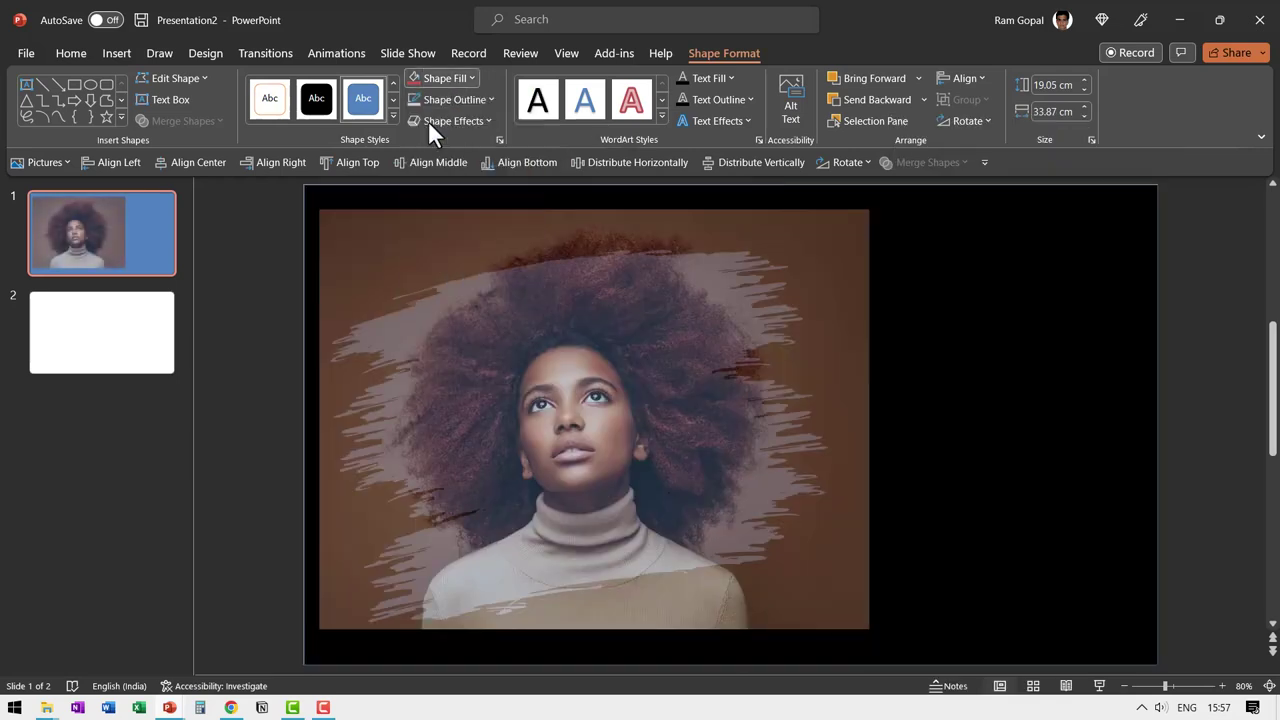
pyautogui.click(463, 101)
pyautogui.click(462, 282)
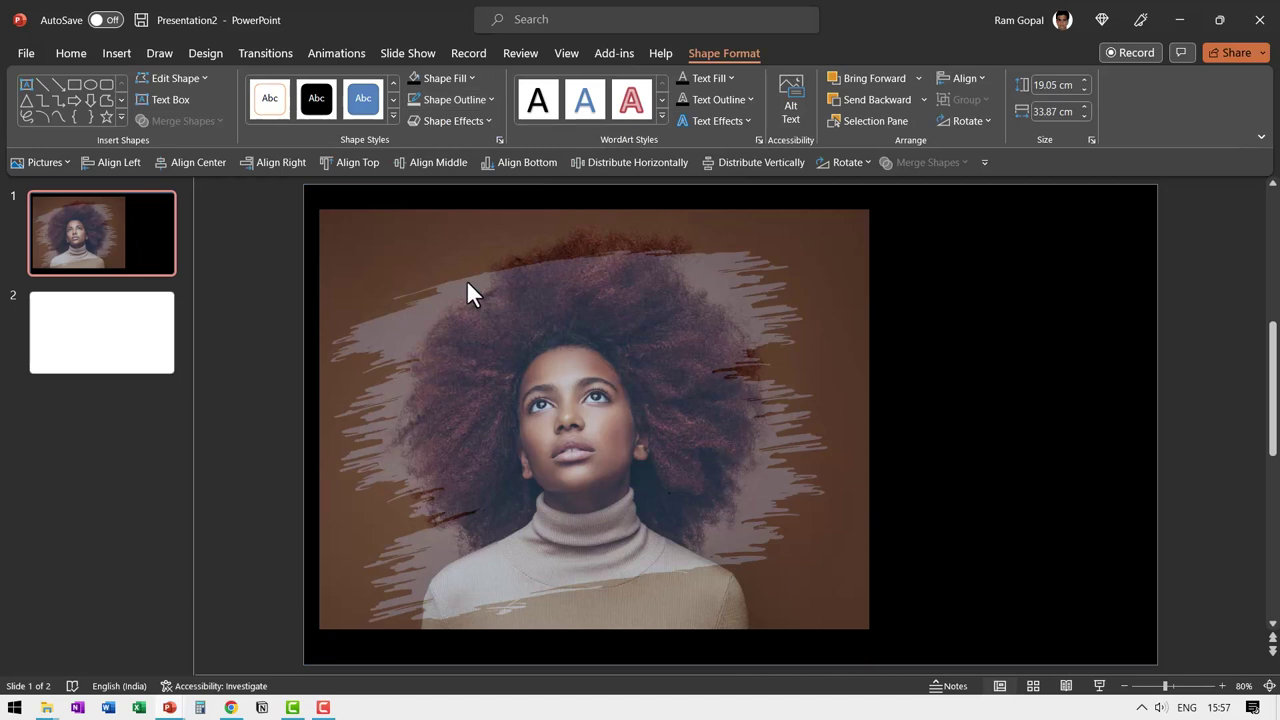
pyautogui.click(1177, 323)
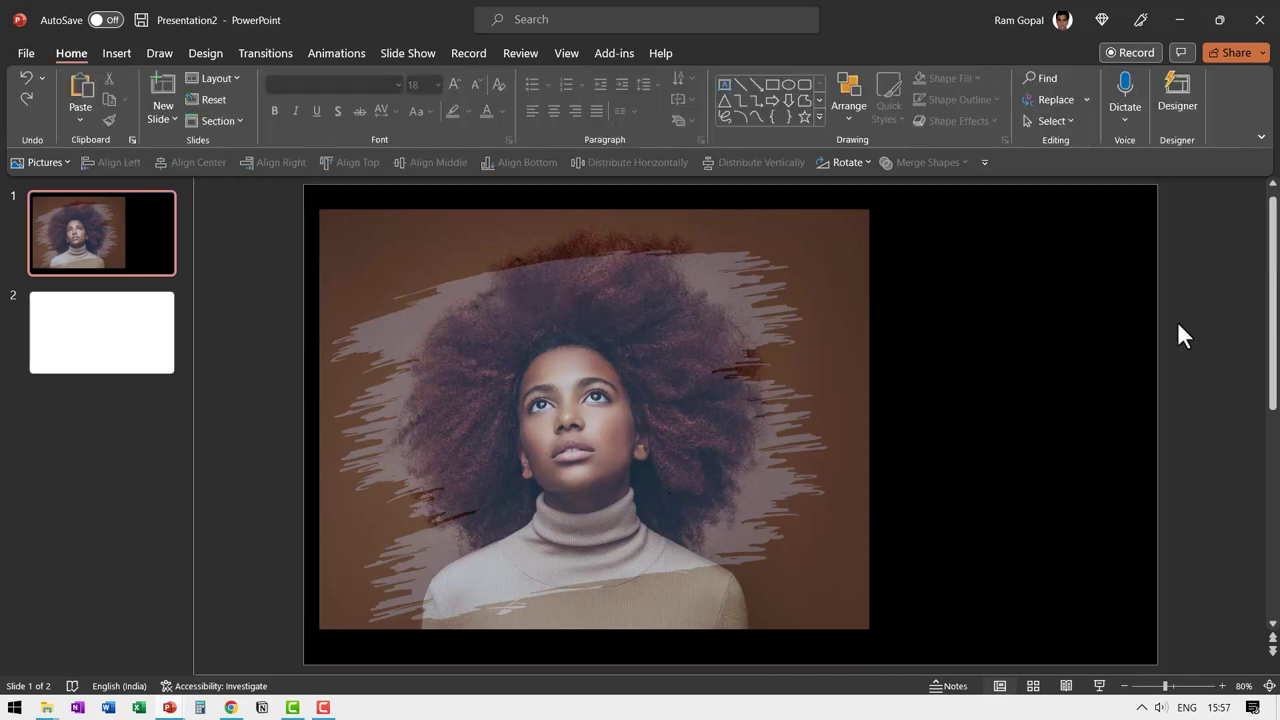
# Step: Remove the transparency from the woman's photo to restore full opacity
pyautogui.click(860, 226)
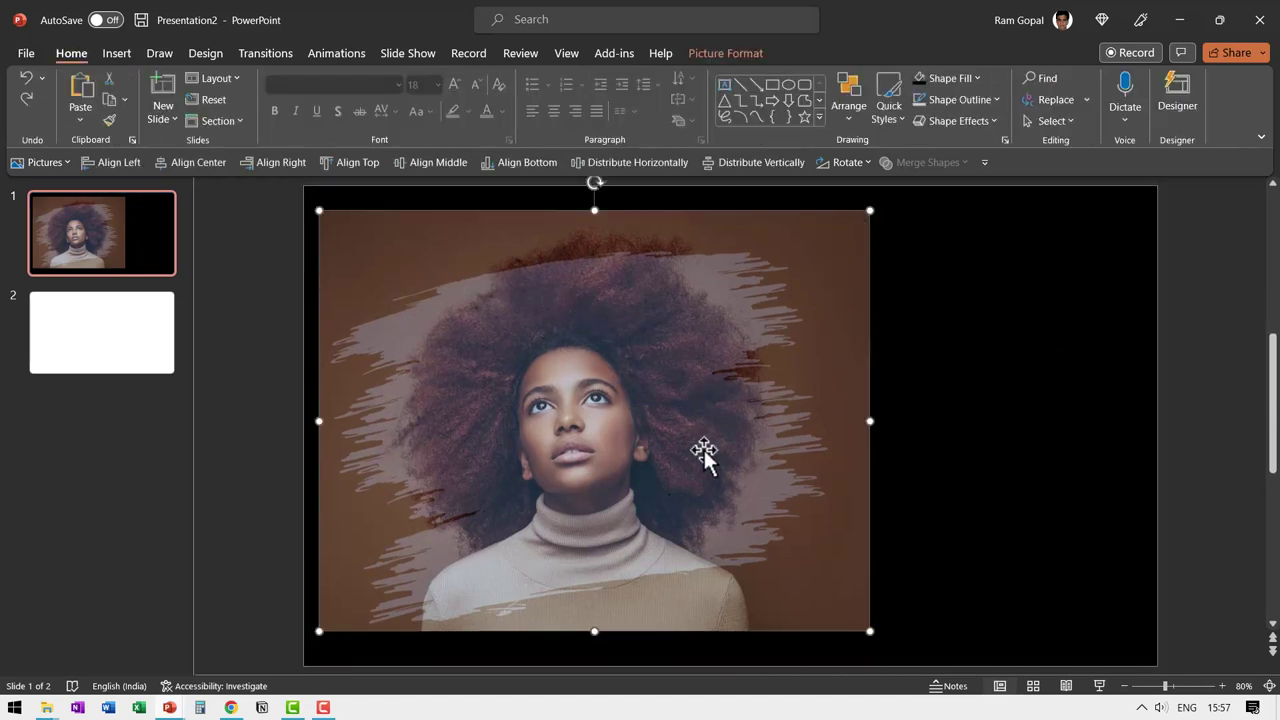
pyautogui.click(737, 53)
pyautogui.click(172, 120)
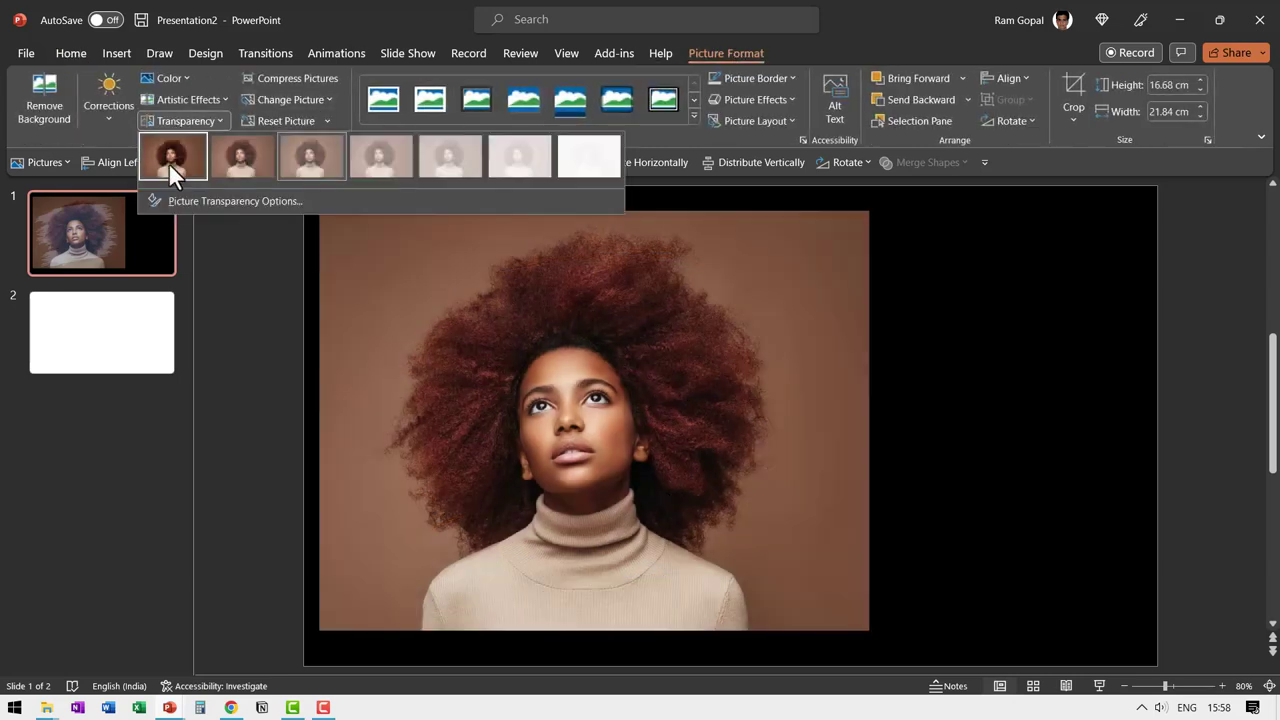
pyautogui.click(168, 162)
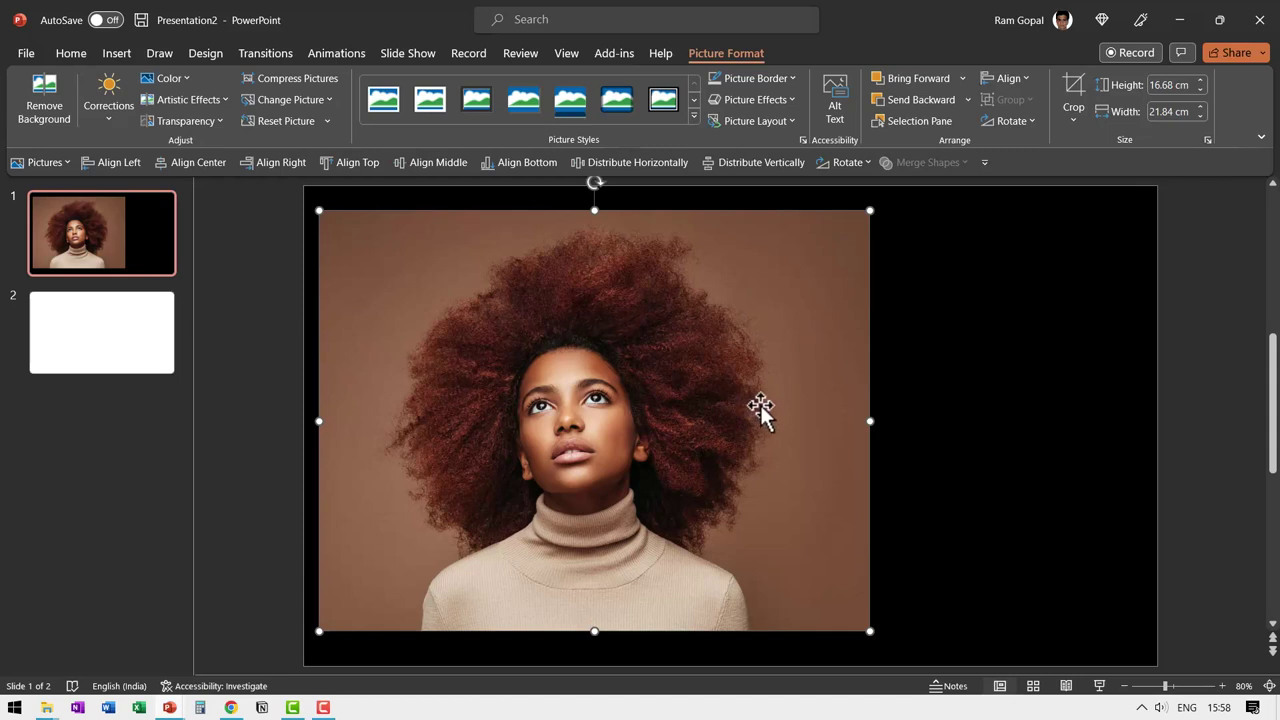
# Step: Cut the photo together with the black rectangle and paste them back as one combined picture filling the slide
pyautogui.keyDown('shift'); pyautogui.click(972, 236); pyautogui.keyUp('shift')
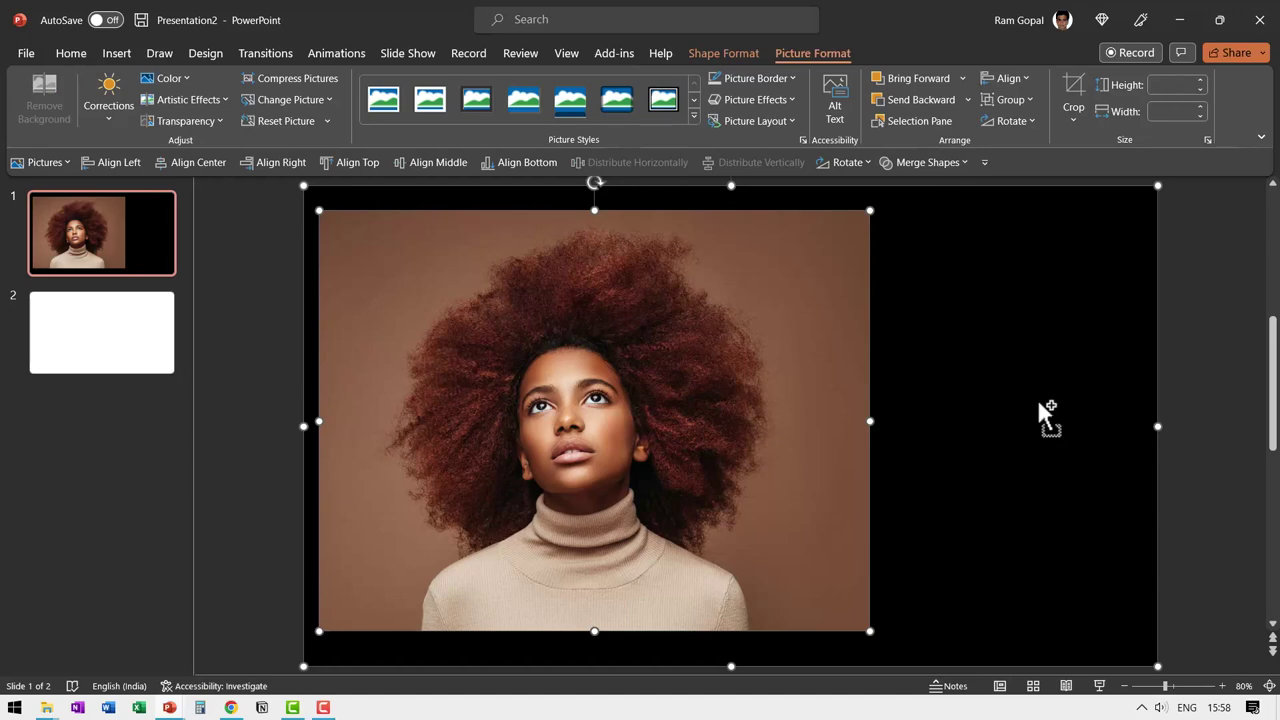
pyautogui.hotkey('ctrl', 'z')
pyautogui.rightClick(972, 394)
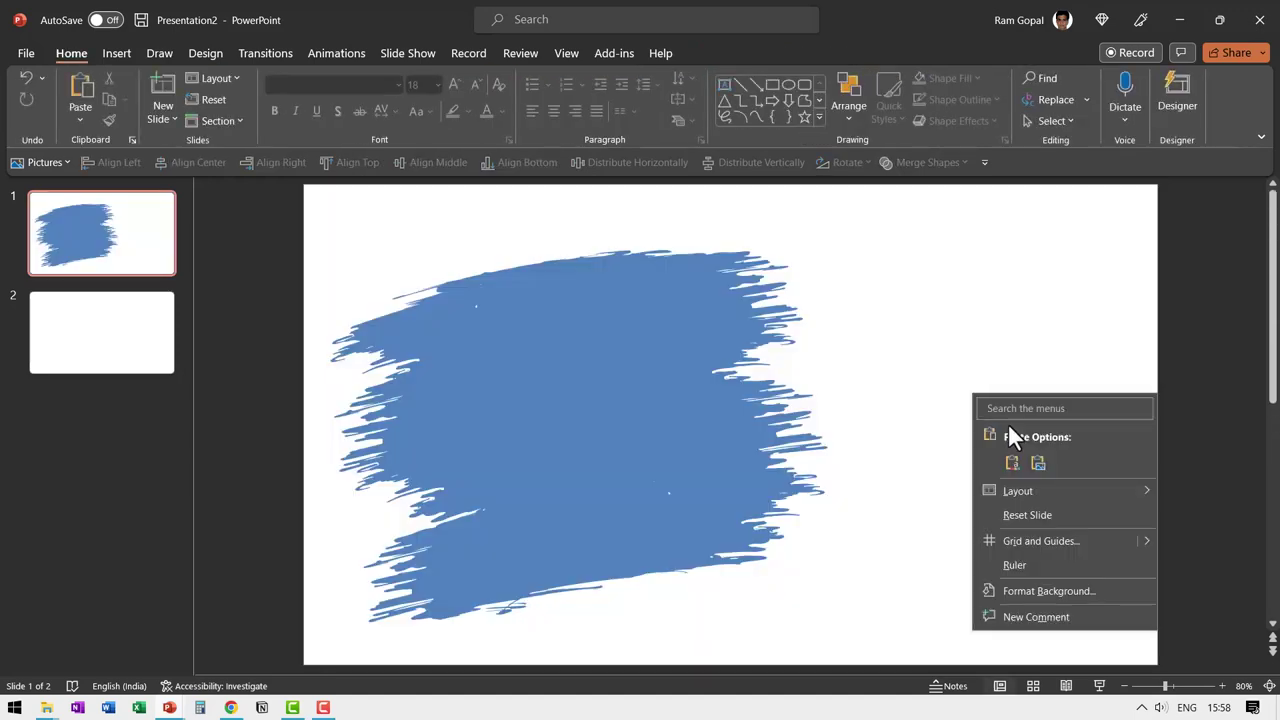
pyautogui.click(1038, 463)
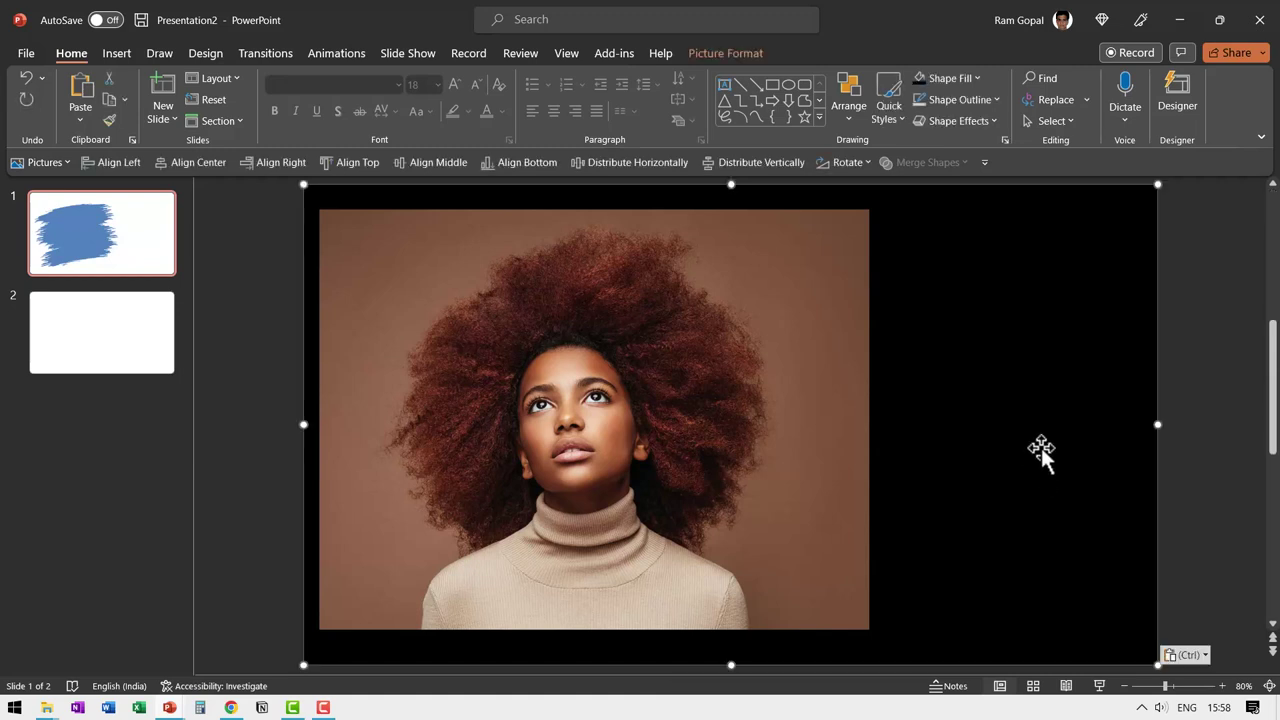
pyautogui.moveTo(919, 295); pyautogui.dragTo(928, 324)
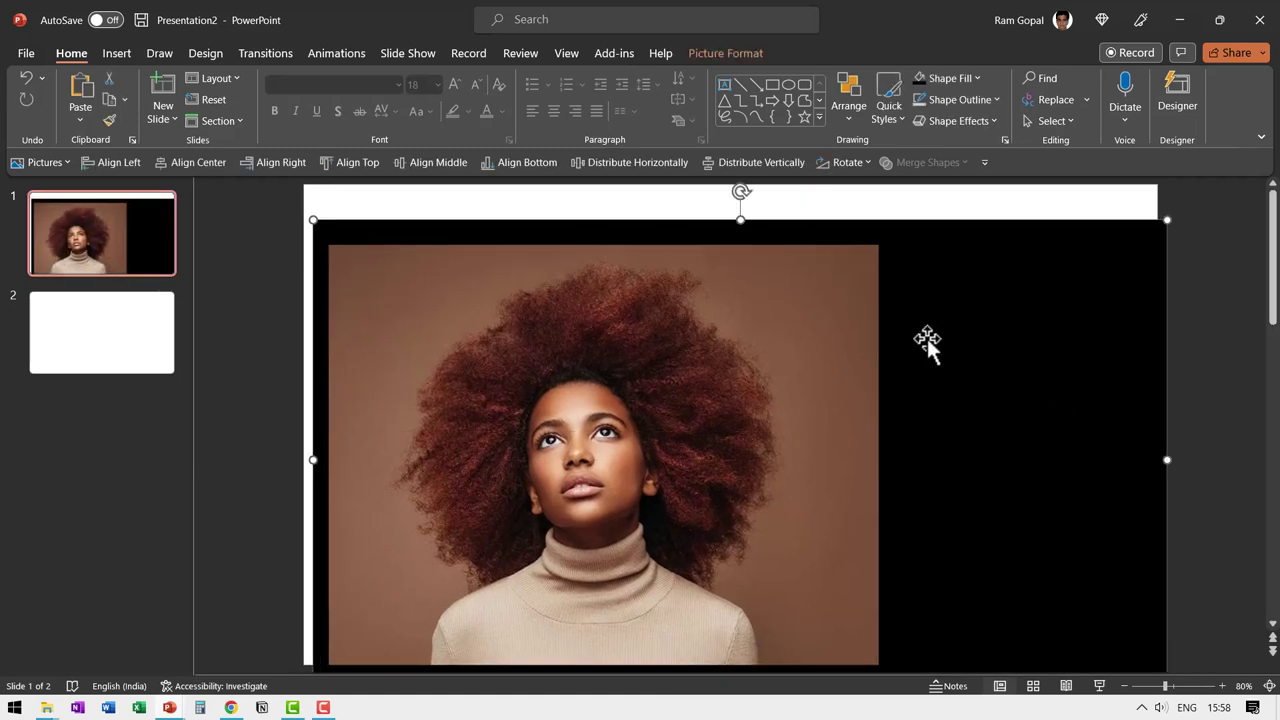
pyautogui.hotkey('ctrl', 'z')
# Step: Cut the combined picture and apply it from the clipboard as slide 1's background picture fill
pyautogui.rightClick(856, 281)
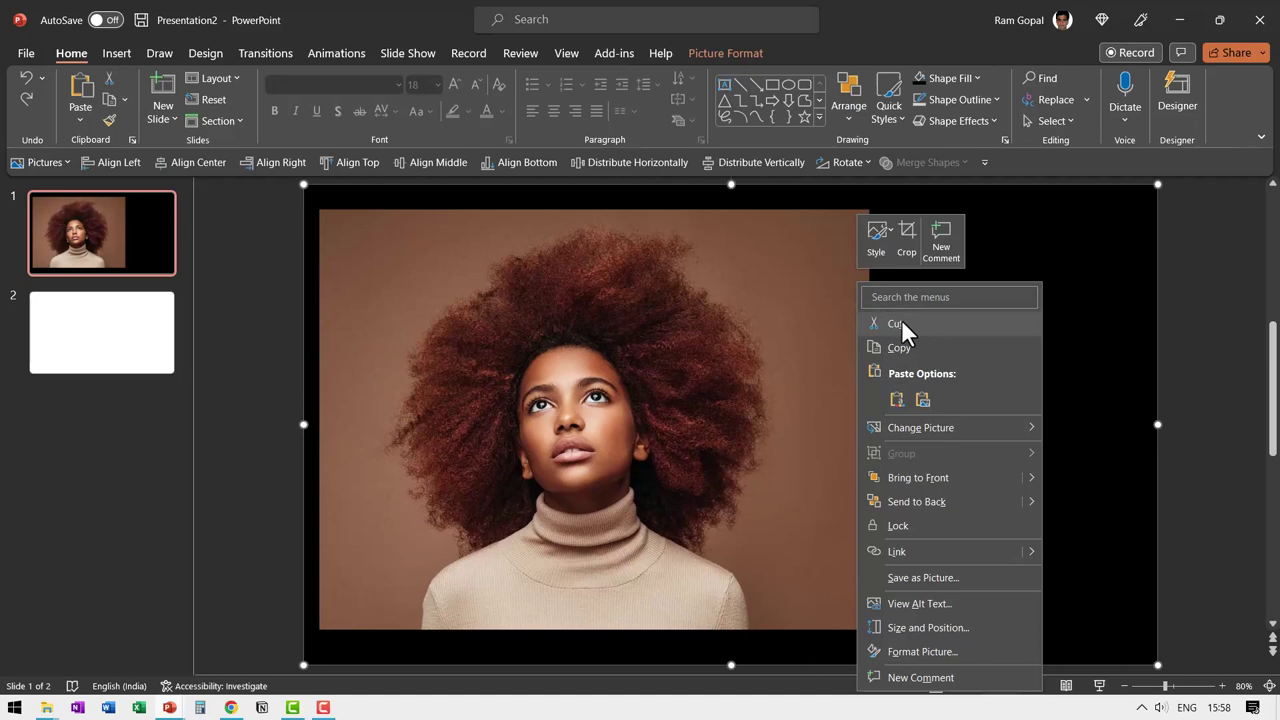
pyautogui.click(901, 322)
pyautogui.rightClick(941, 342)
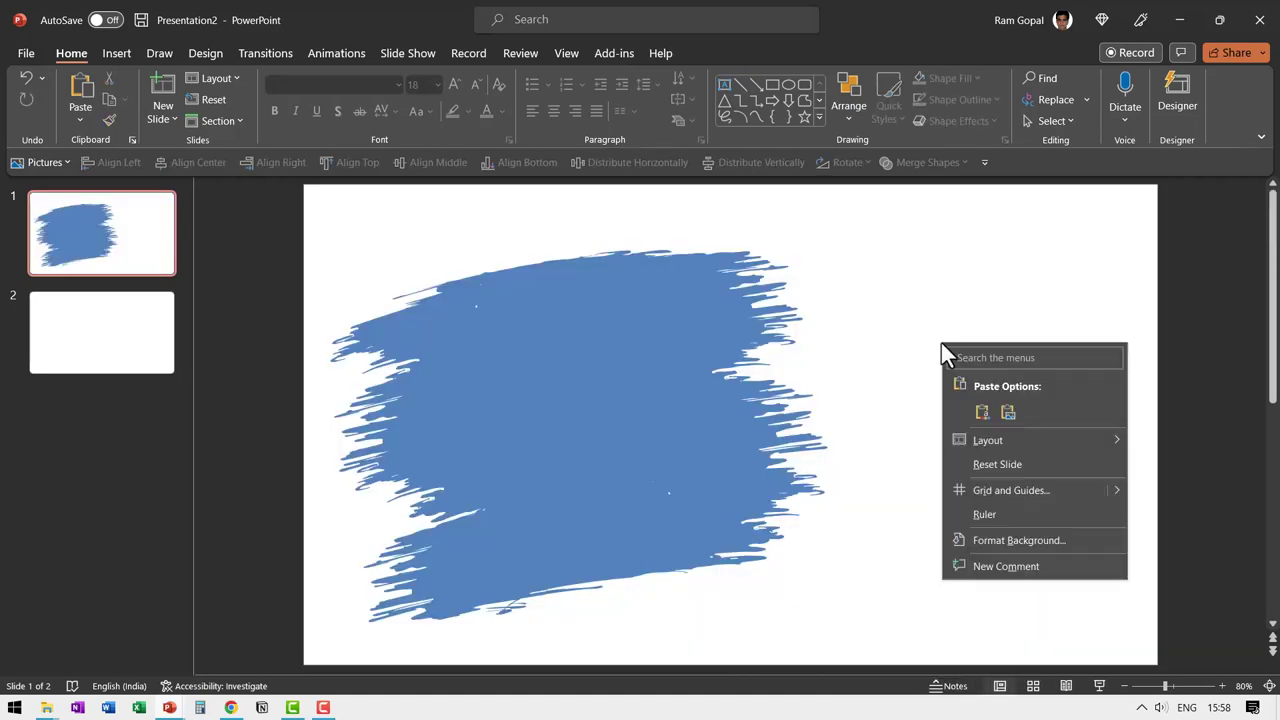
pyautogui.click(1000, 542)
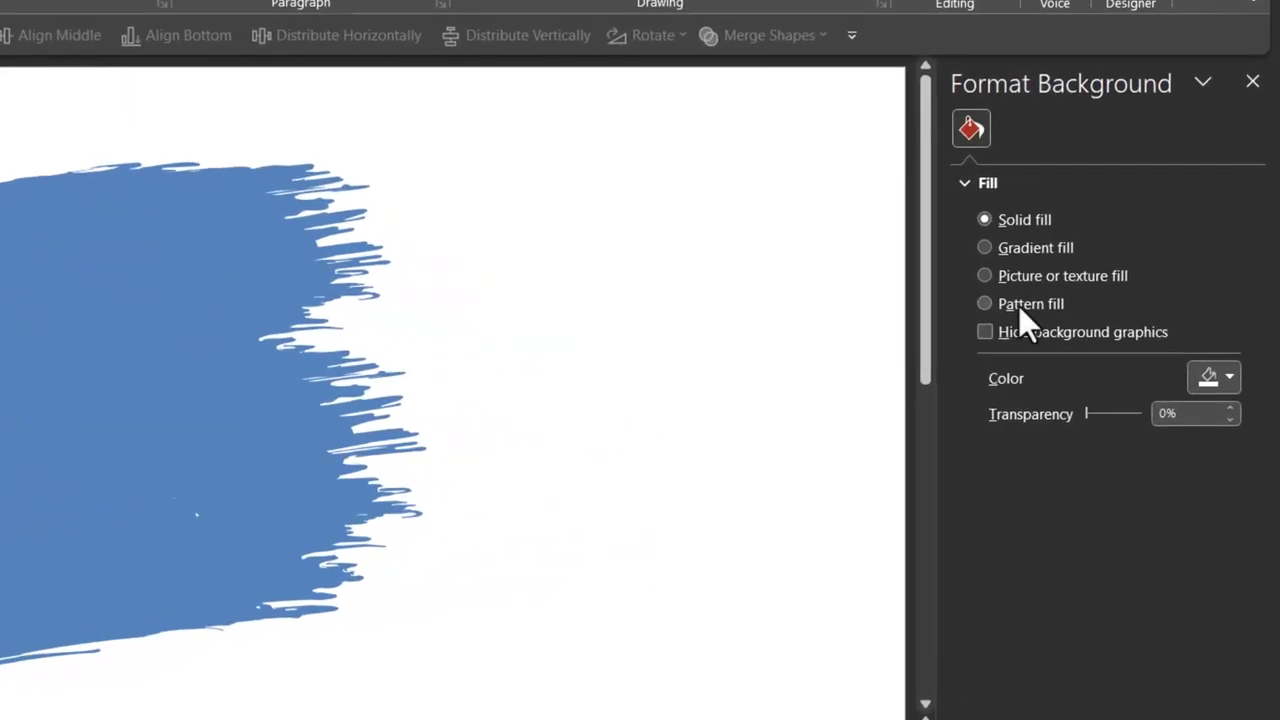
pyautogui.click(1021, 277)
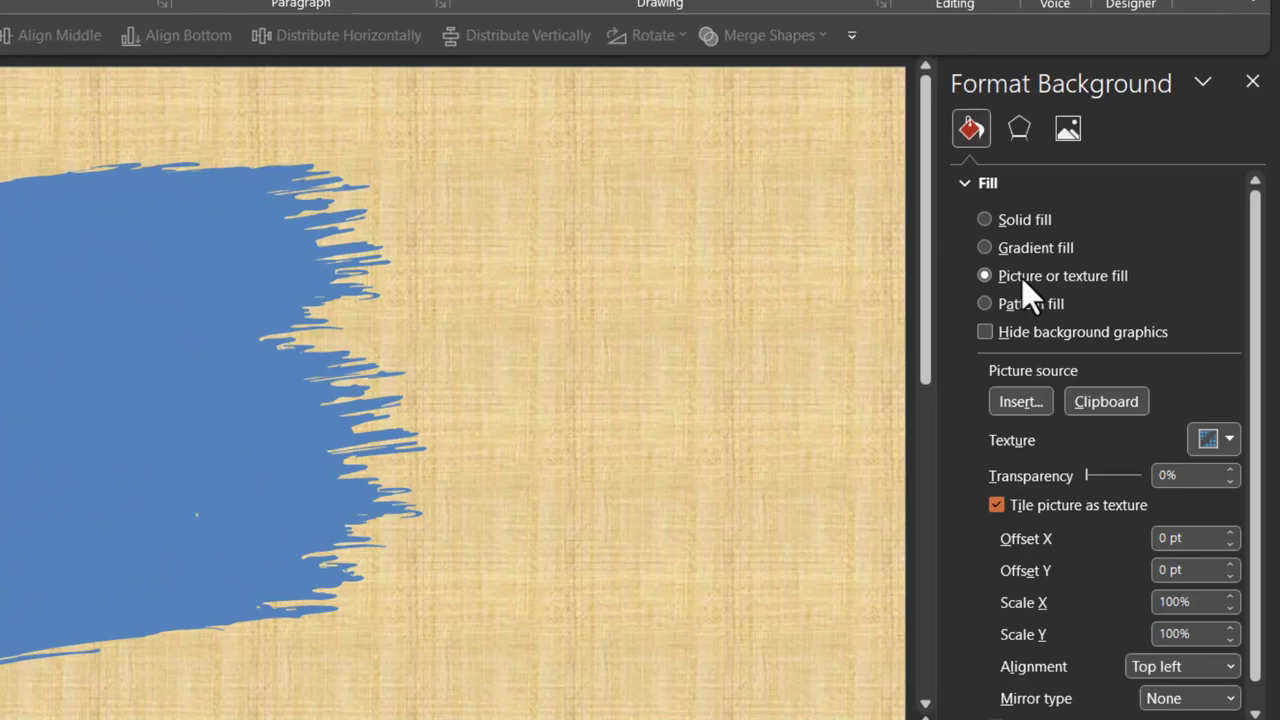
pyautogui.click(1082, 397)
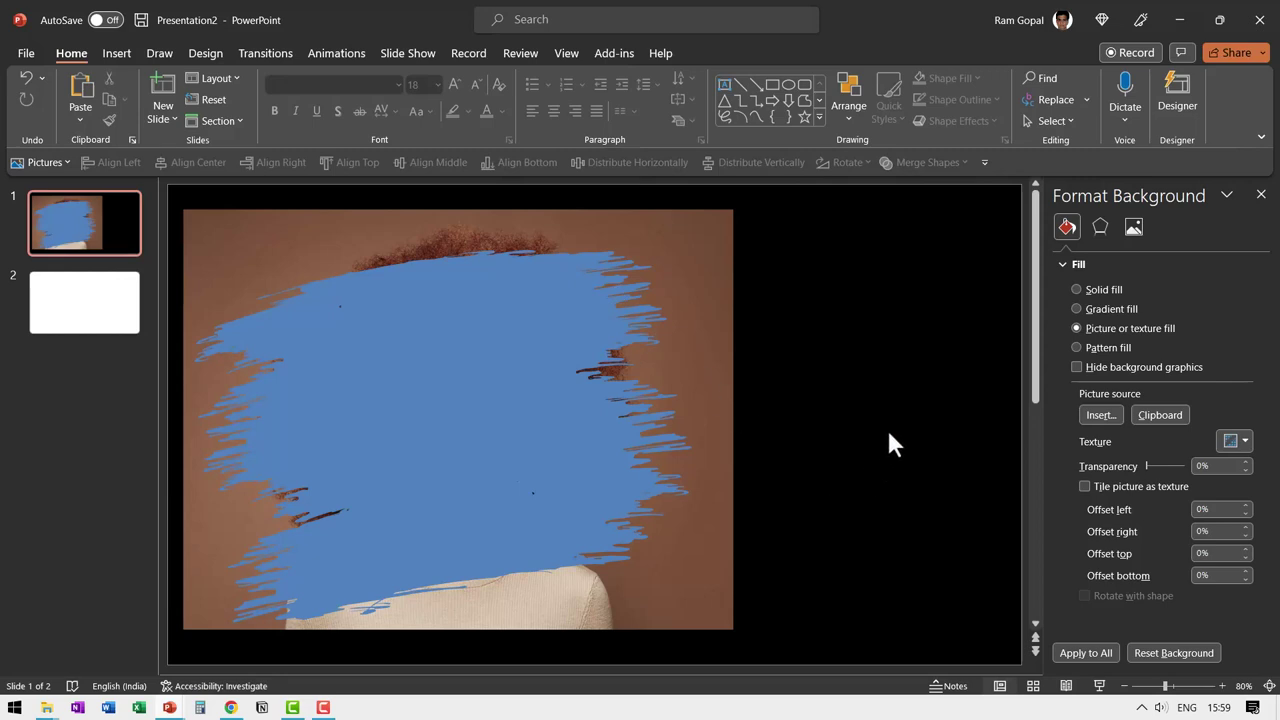
# Step: Draw a new rectangle over the entire slide, remove its outline and fill it with black
pyautogui.click(774, 85)
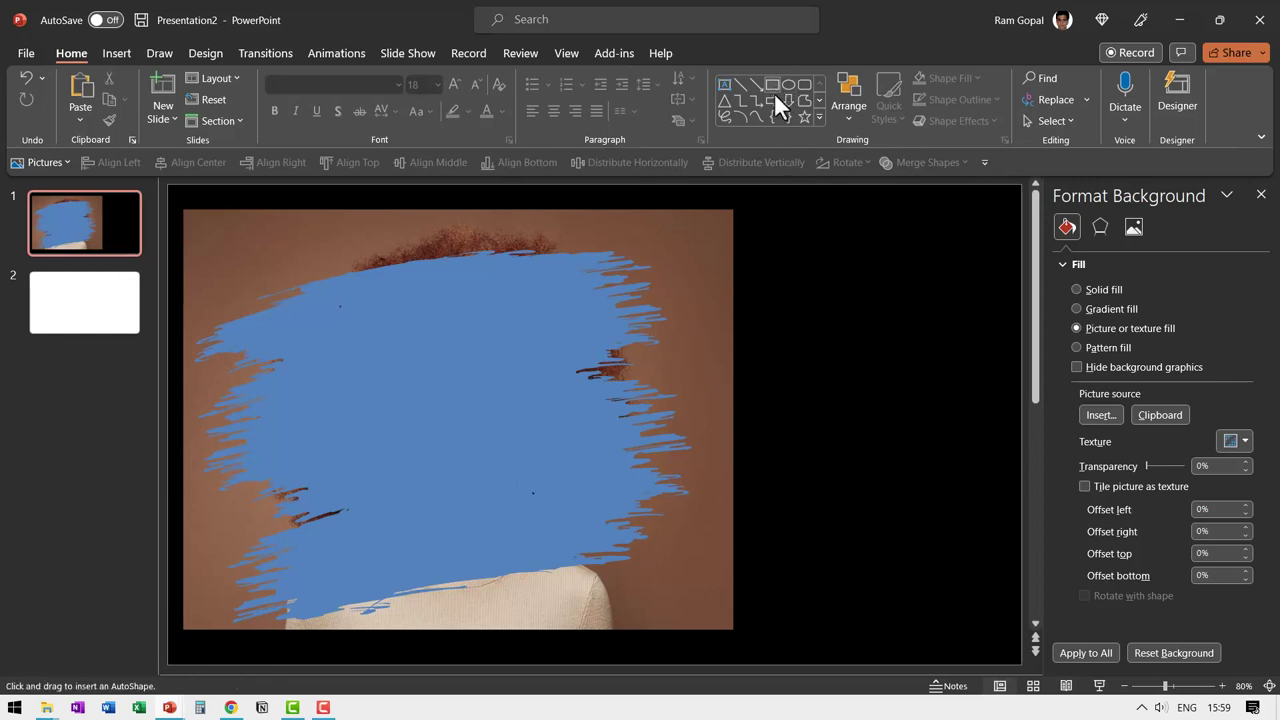
pyautogui.moveTo(168, 182); pyautogui.dragTo(1021, 665)
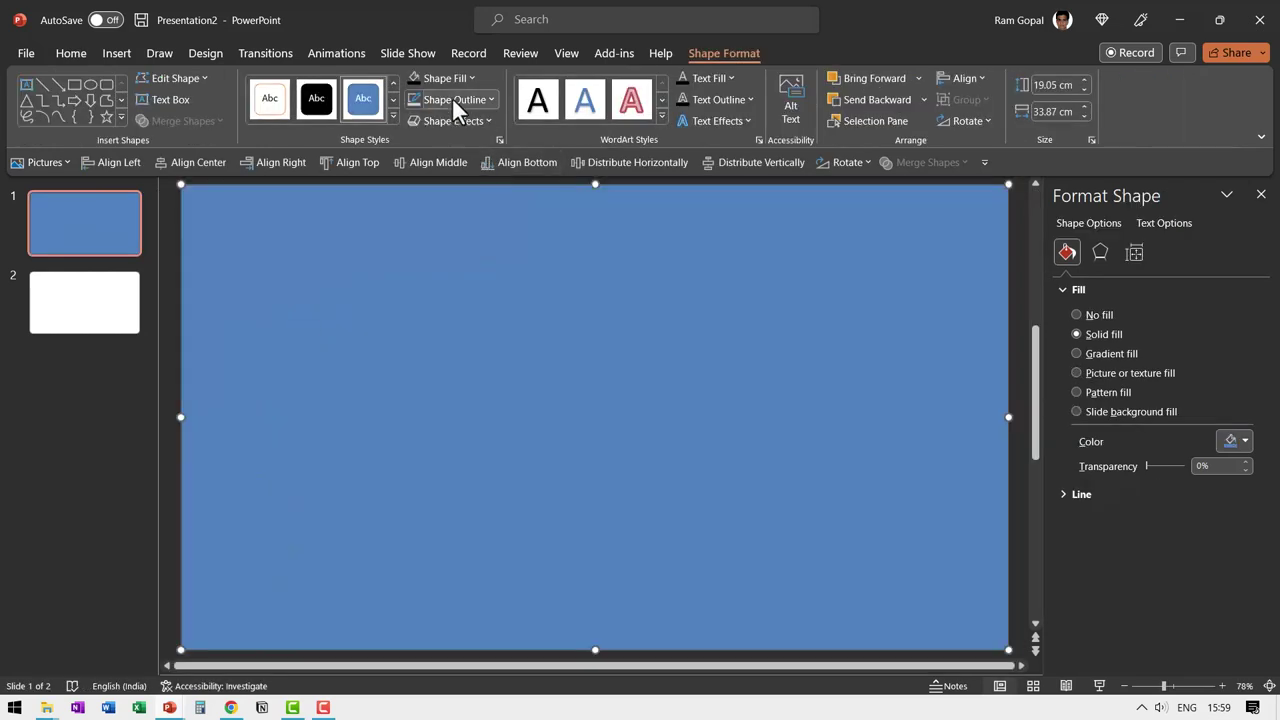
pyautogui.click(452, 99)
pyautogui.click(460, 282)
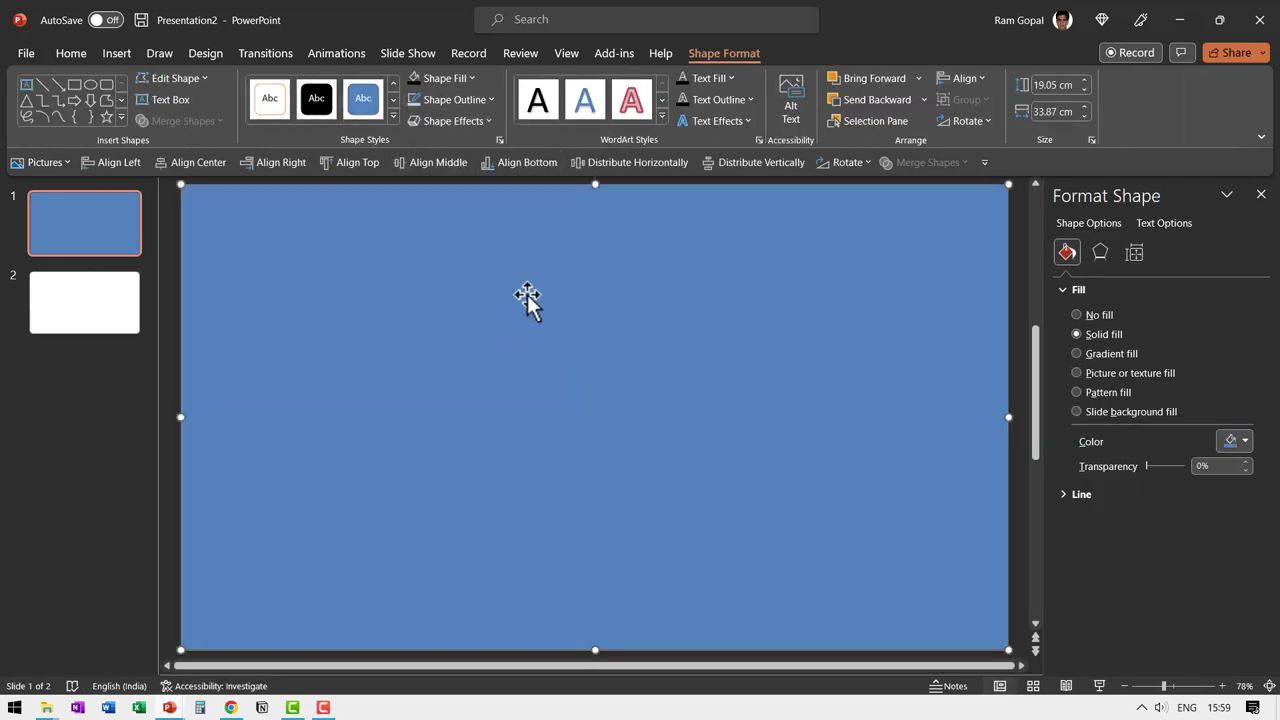
pyautogui.click(416, 77)
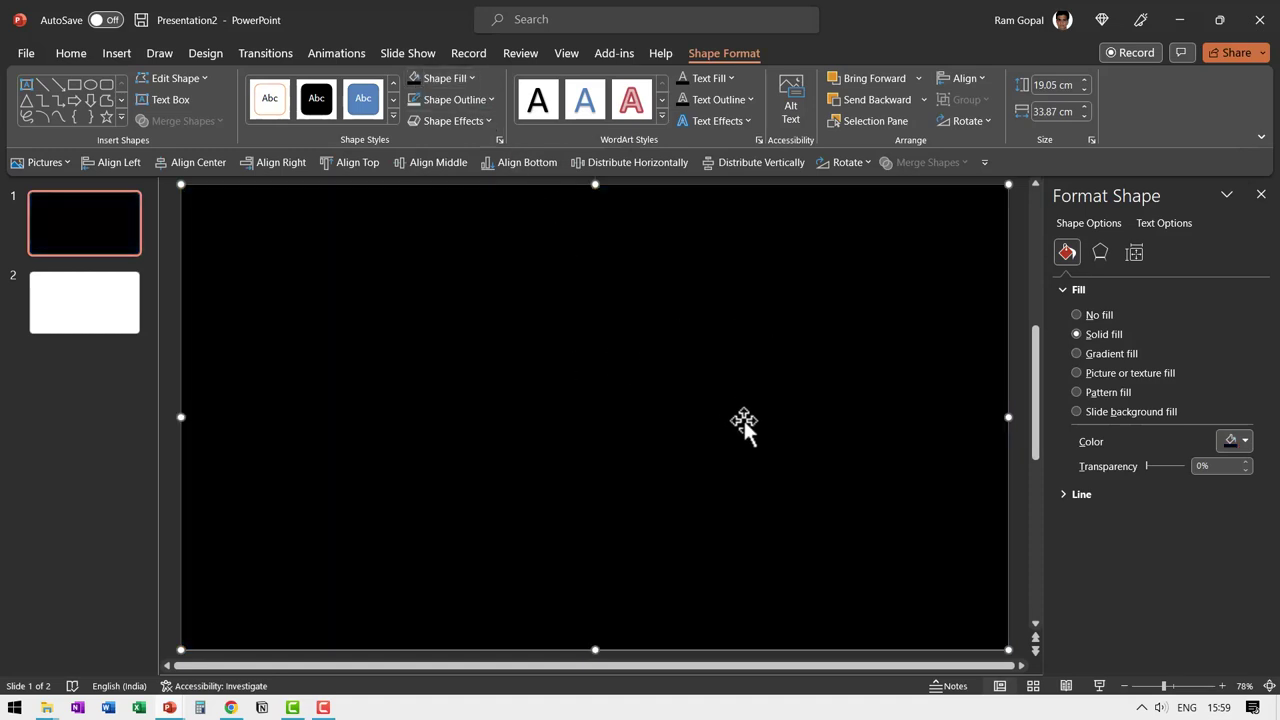
# Step: Bring all four brush strokes to the front of the black rectangle and give them a slide background fill
pyautogui.moveTo(164, 215); pyautogui.dragTo(752, 642)
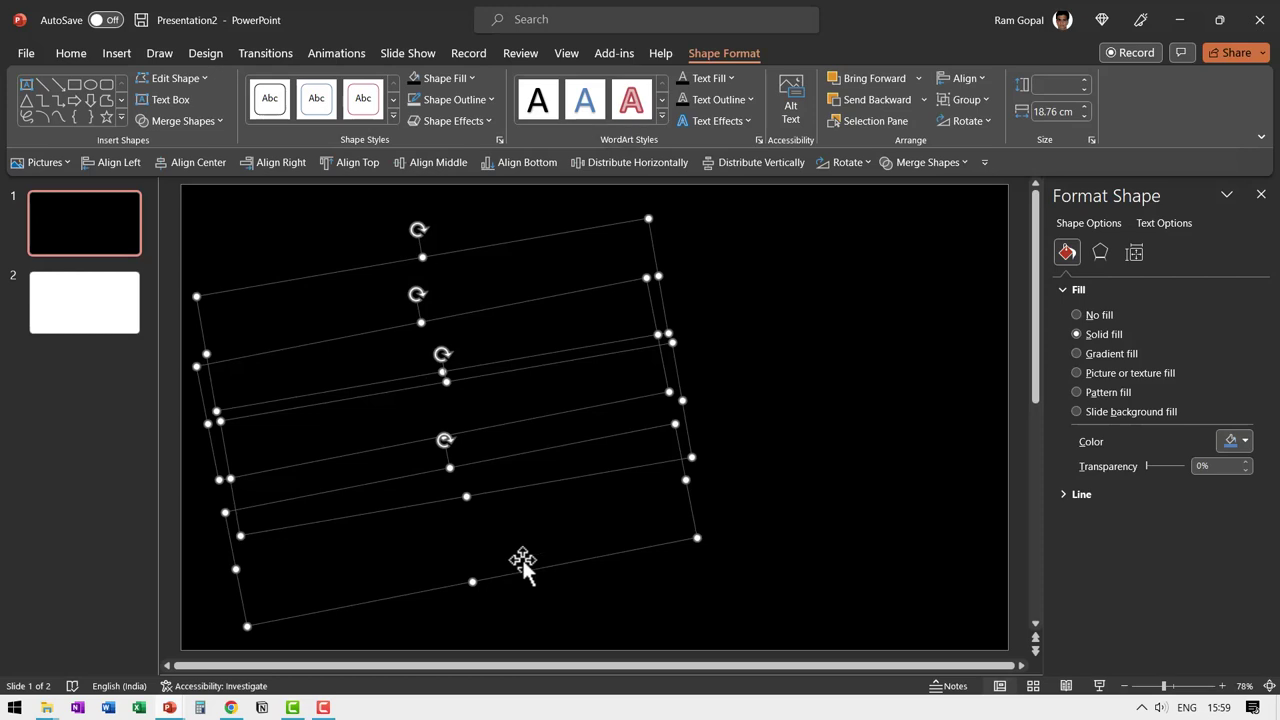
pyautogui.rightClick(649, 221)
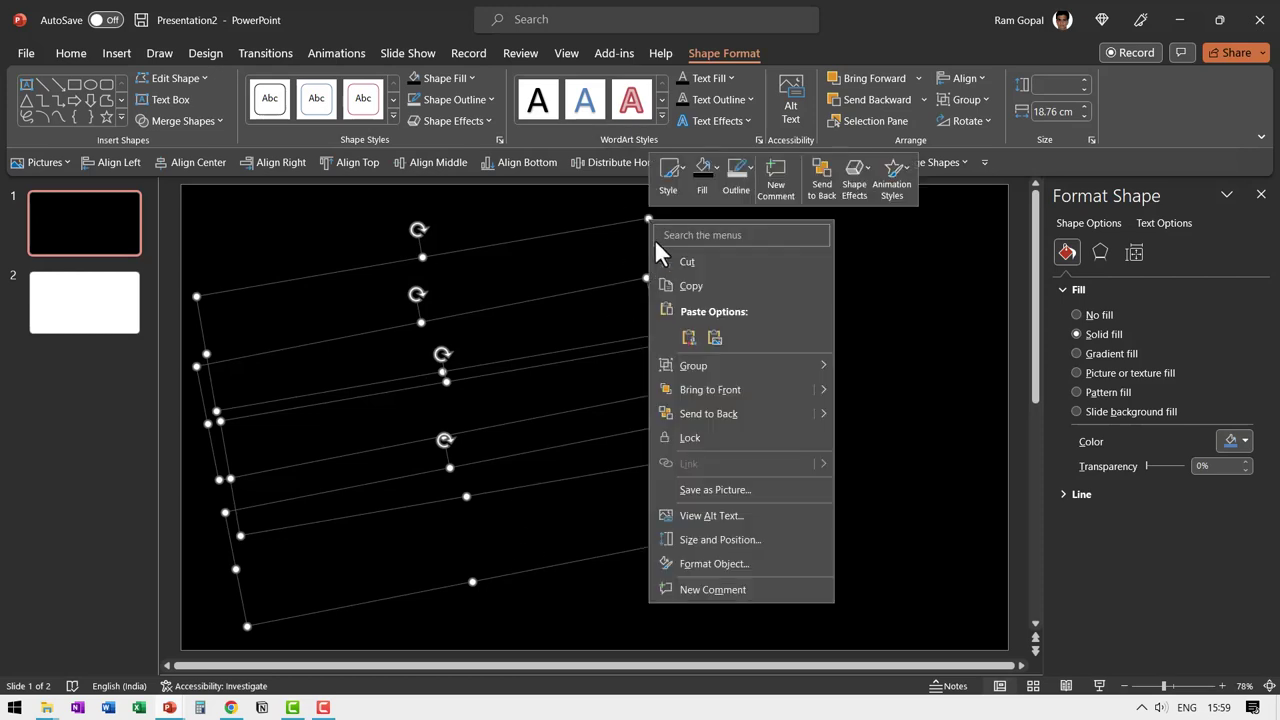
pyautogui.click(716, 390)
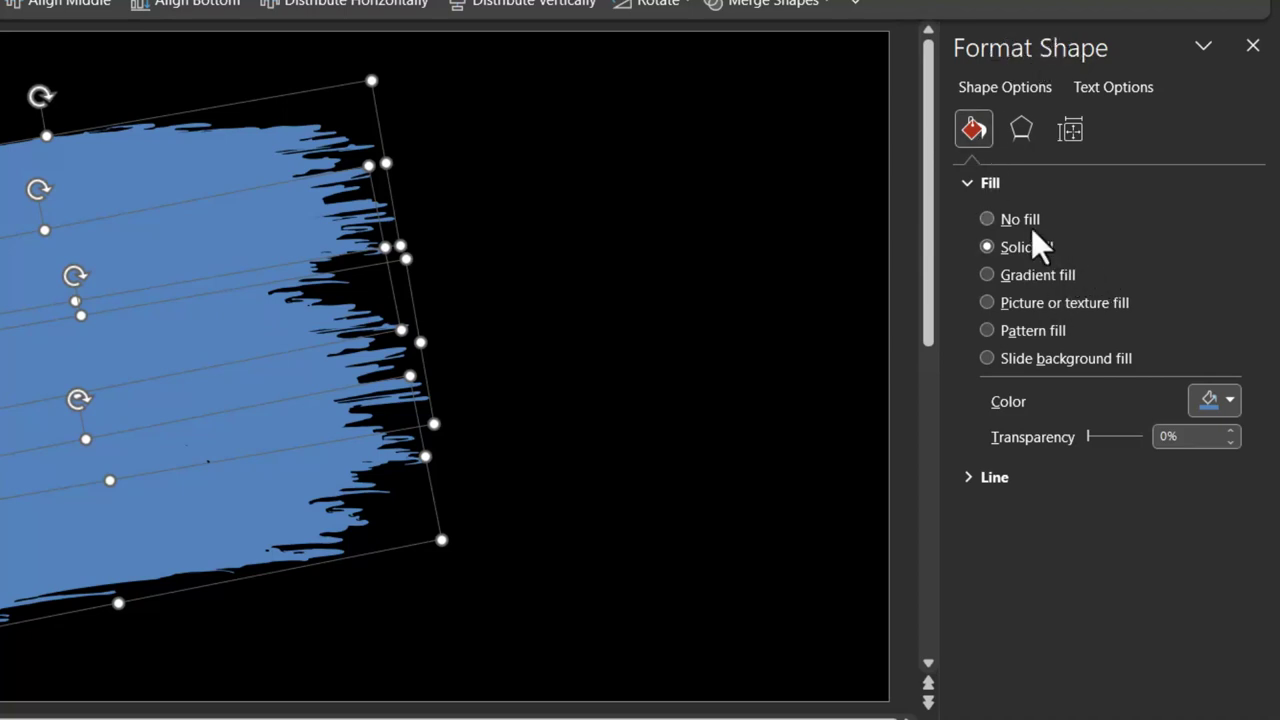
pyautogui.click(1012, 362)
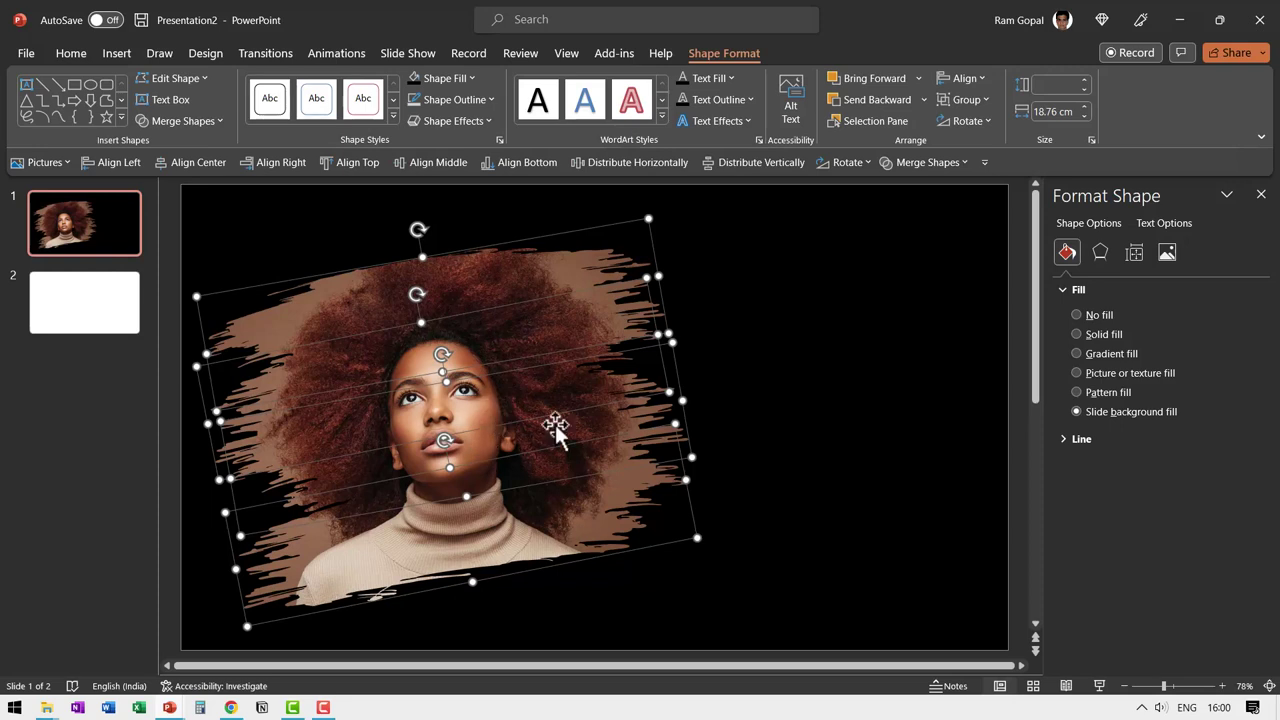
pyautogui.click(885, 418)
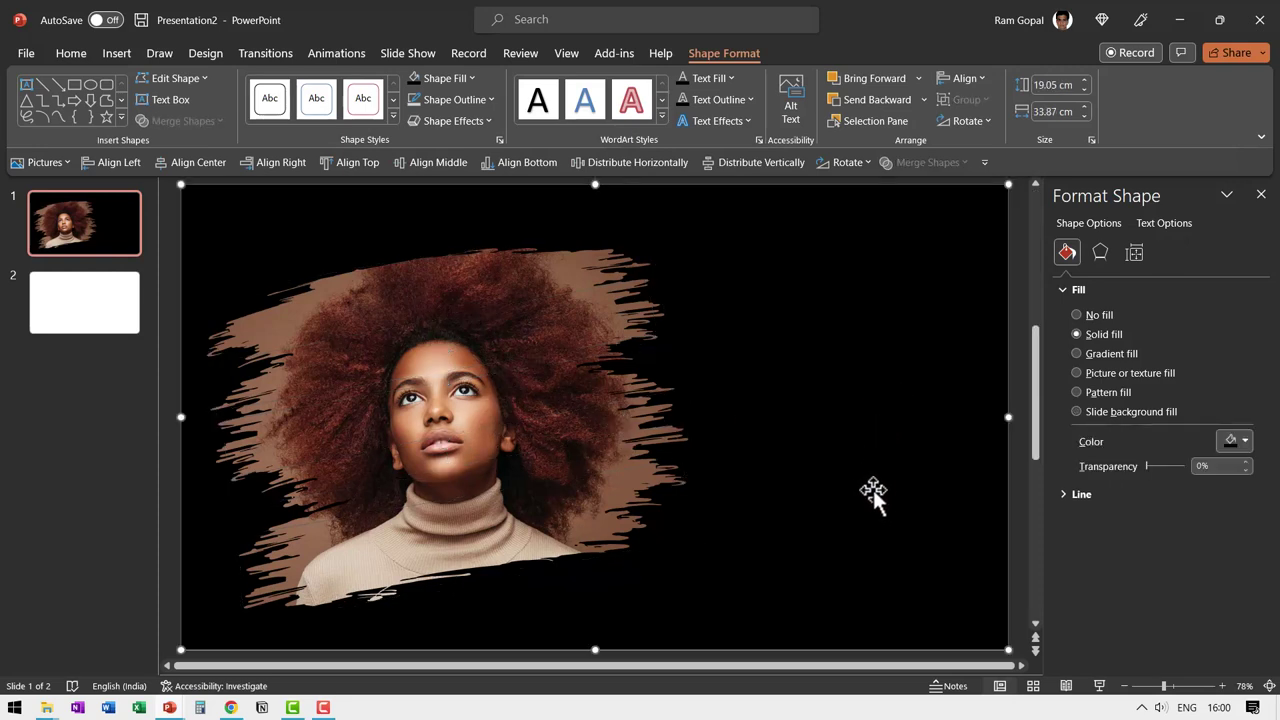
pyautogui.press('Delete')
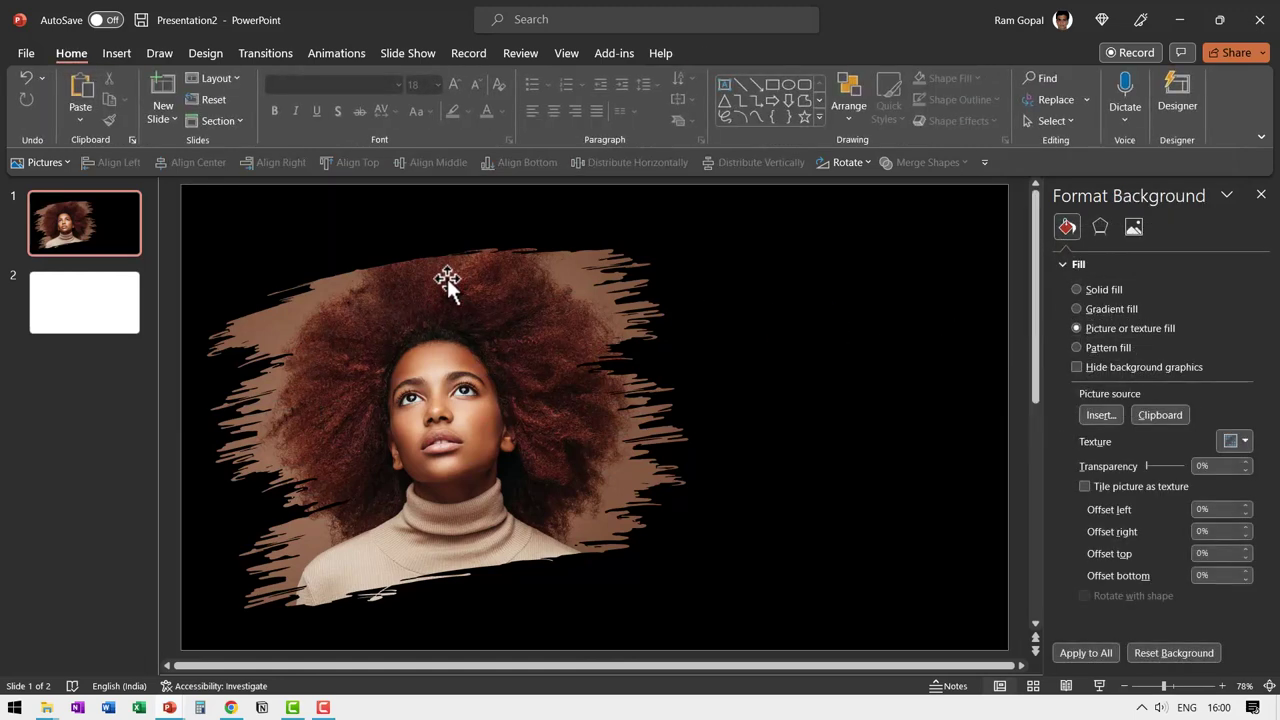
# Step: Give the topmost brush stroke a Wipe entrance animation that runs from the left
pyautogui.click(449, 285)
pyautogui.click(335, 53)
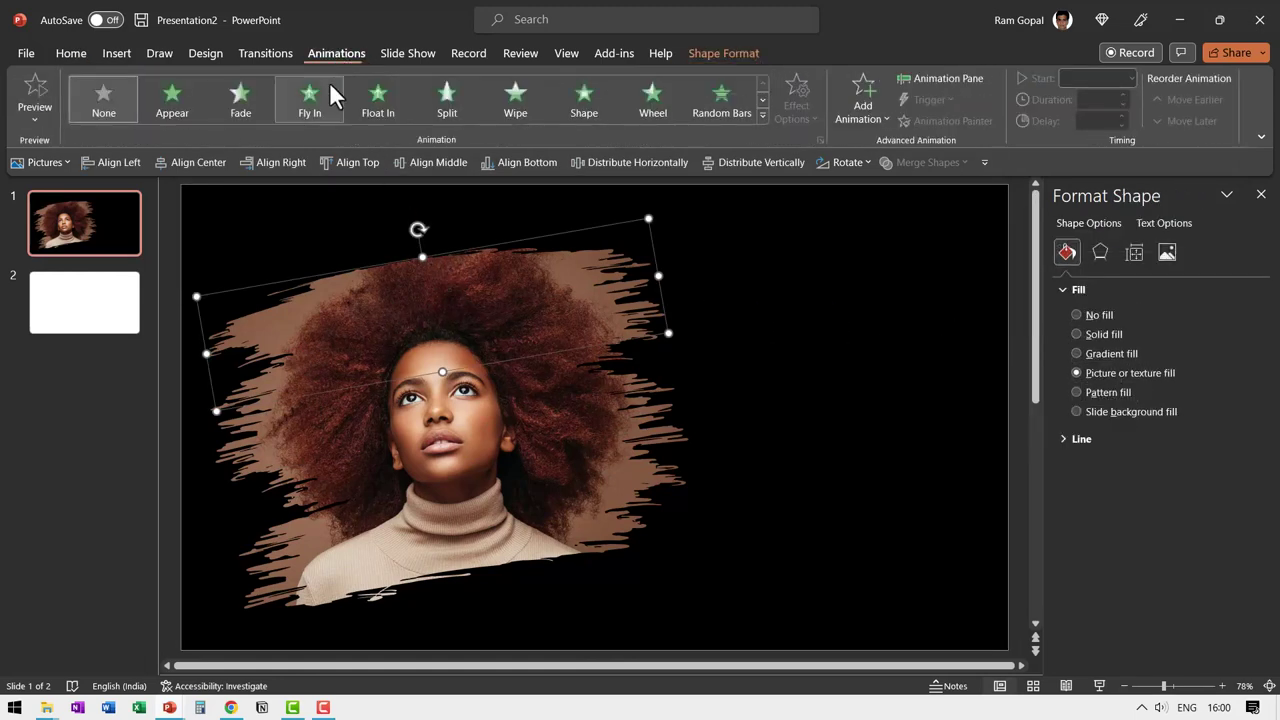
pyautogui.click(529, 103)
pyautogui.click(797, 105)
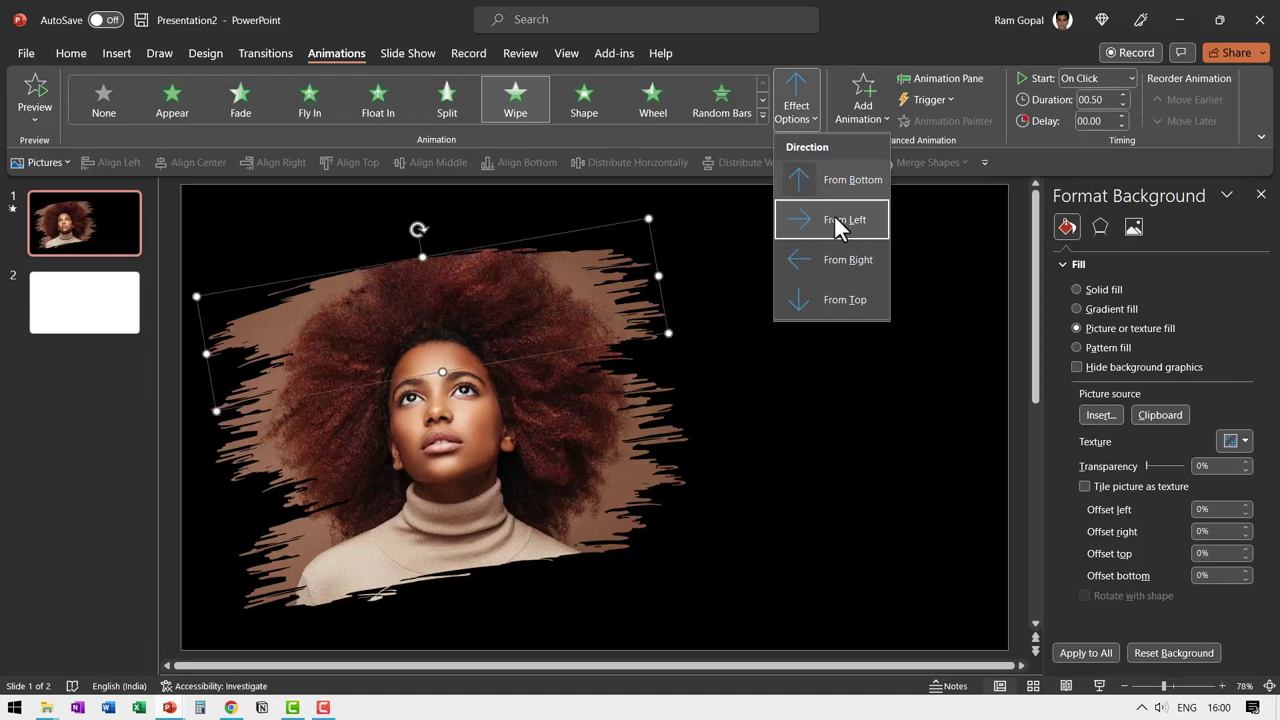
pyautogui.click(835, 221)
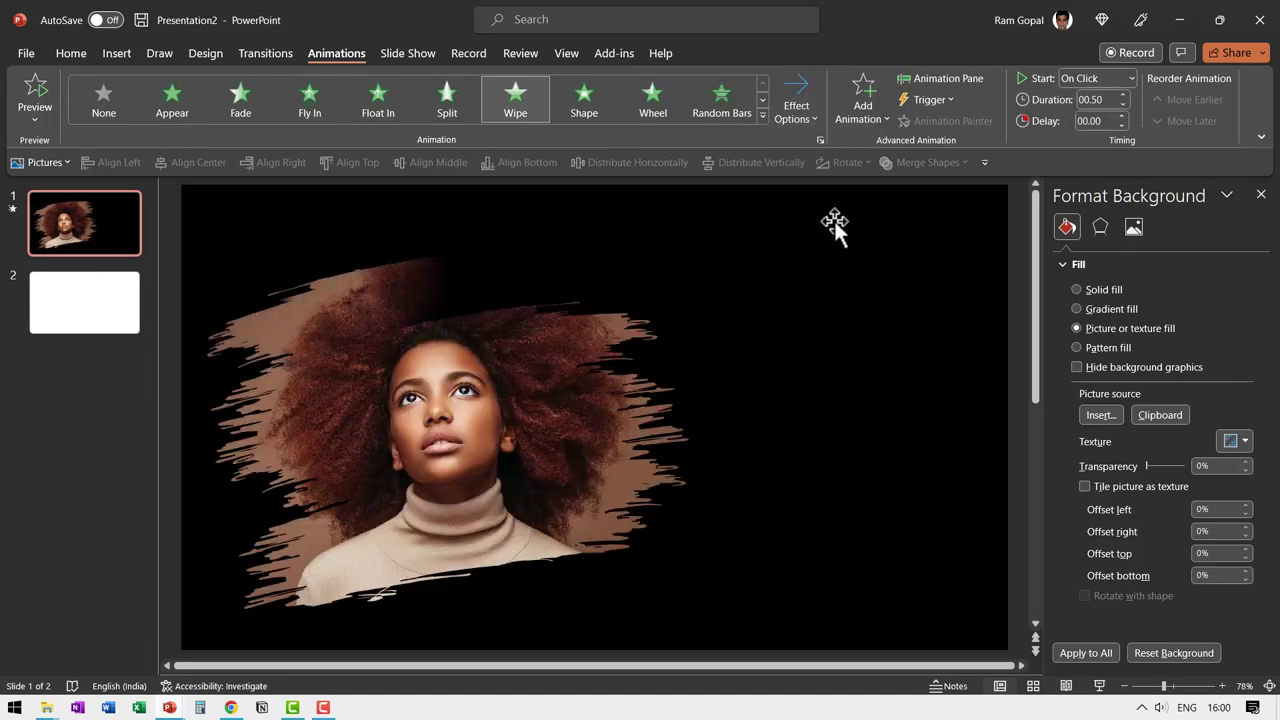
# Step: Animate the second brush stroke from the top with a Wipe that runs from the right
pyautogui.click(576, 346)
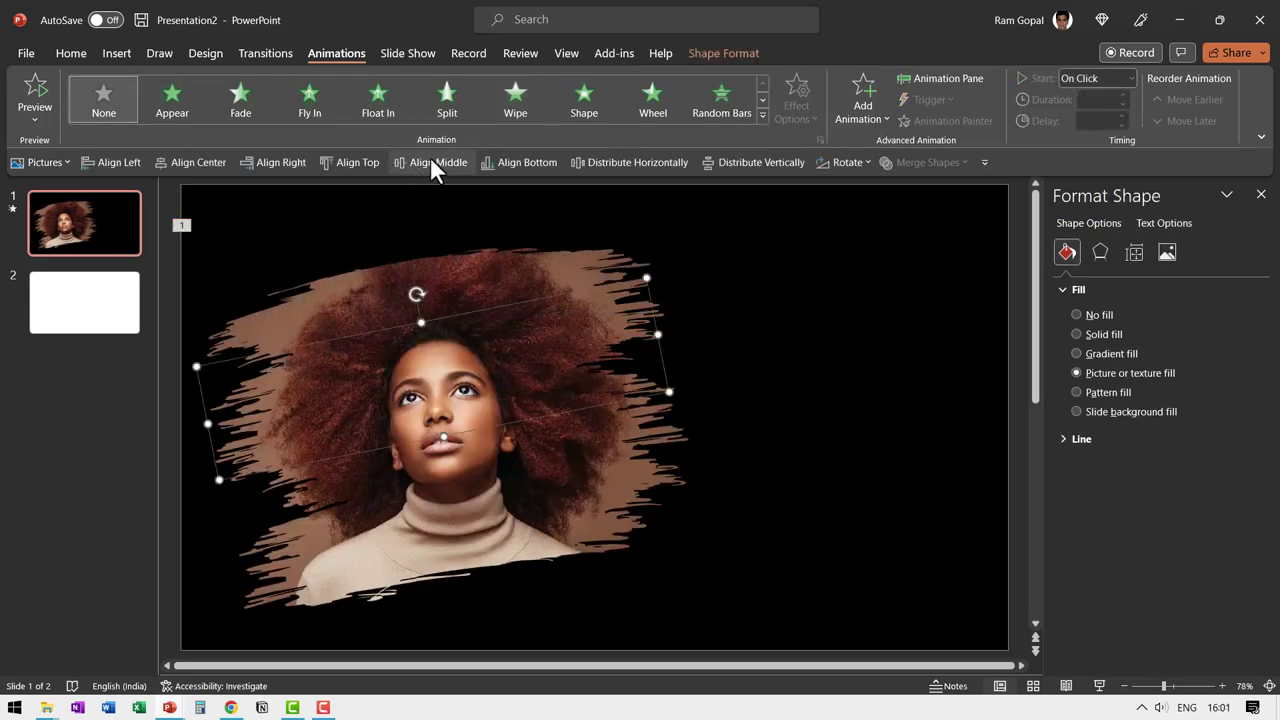
pyautogui.click(525, 111)
pyautogui.click(799, 95)
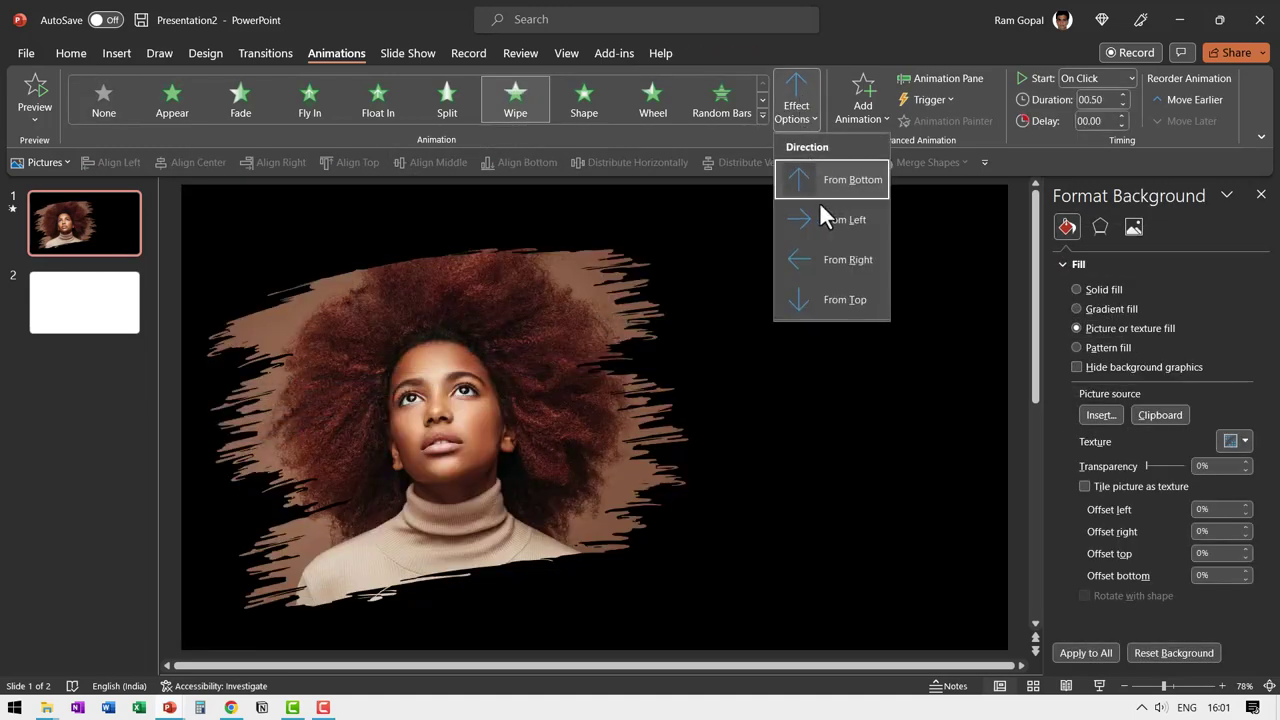
pyautogui.click(836, 256)
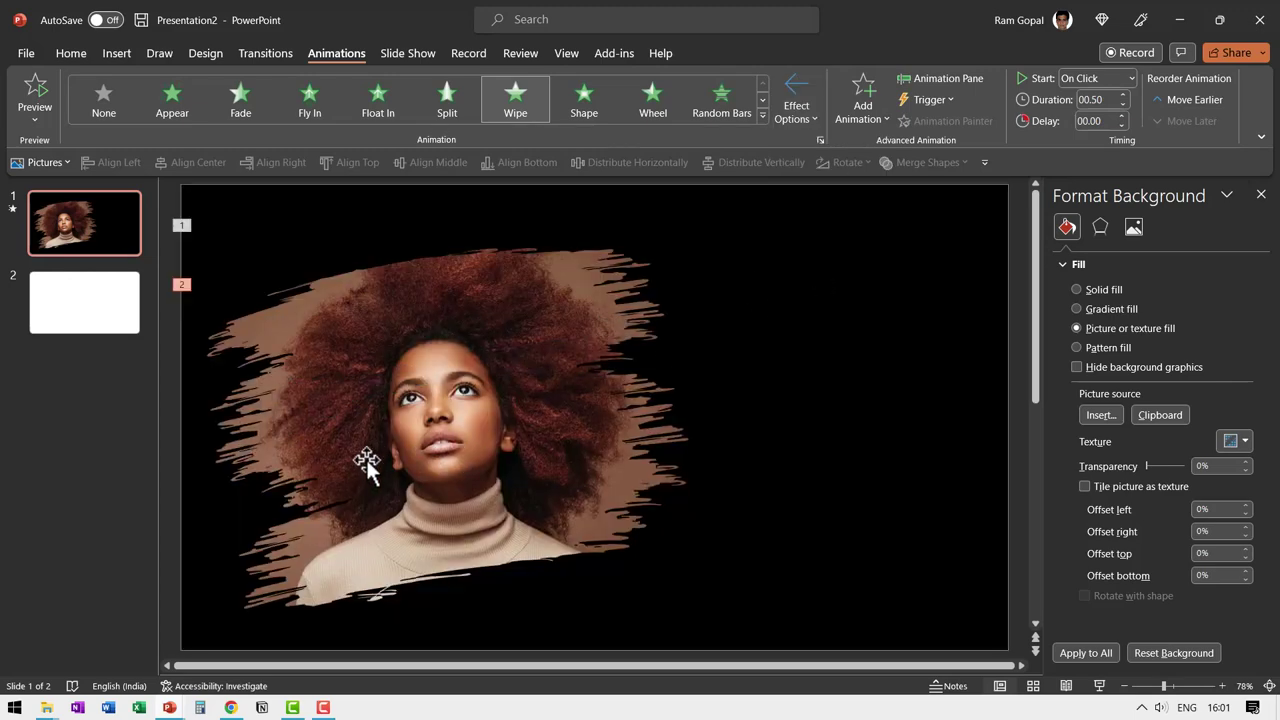
# Step: Apply a Wipe animation running from the left to the third brush stroke, across the lower face
pyautogui.click(457, 430)
pyautogui.click(540, 108)
pyautogui.click(797, 100)
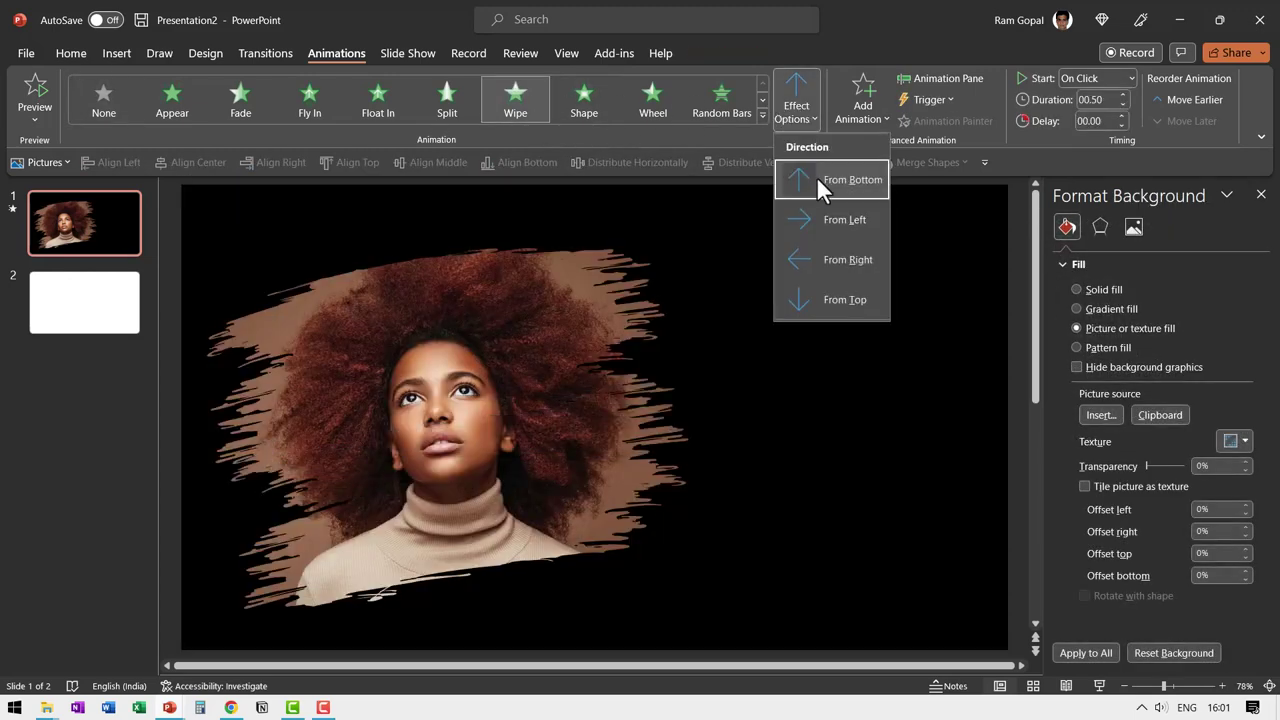
pyautogui.click(836, 220)
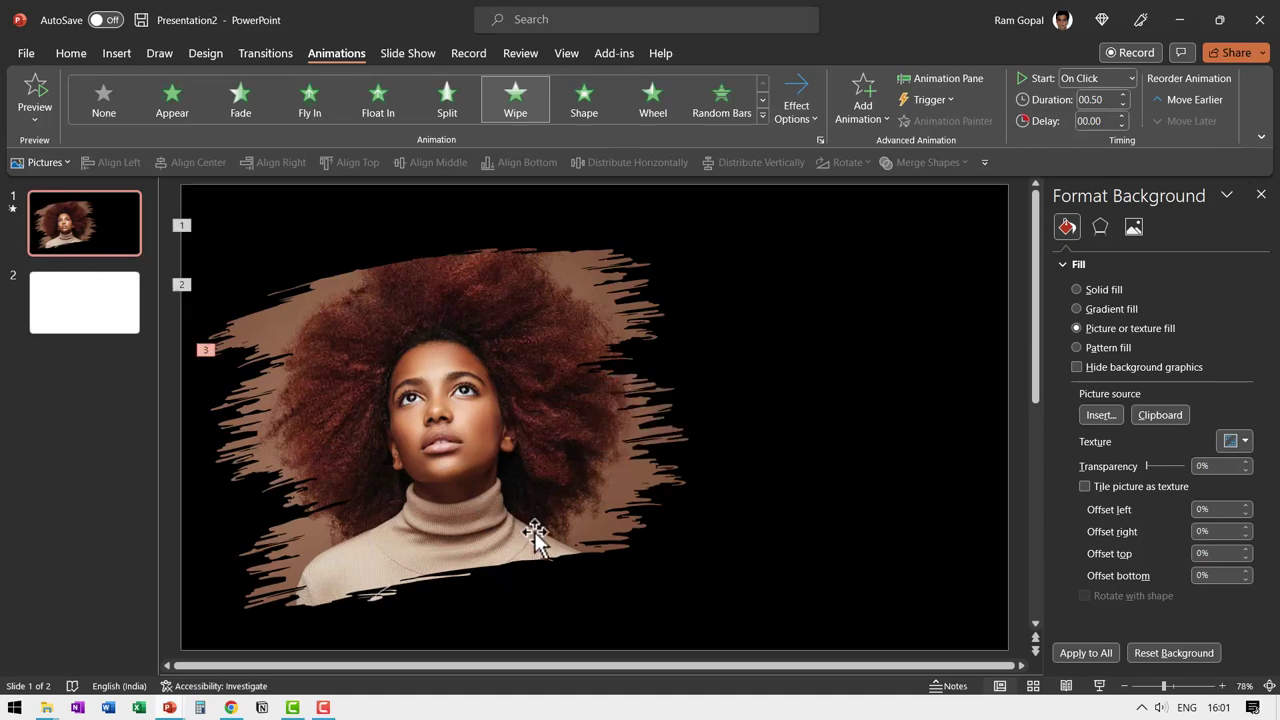
# Step: Add a Wipe animation running from the right to the lowest brush stroke
pyautogui.click(533, 530)
pyautogui.click(515, 100)
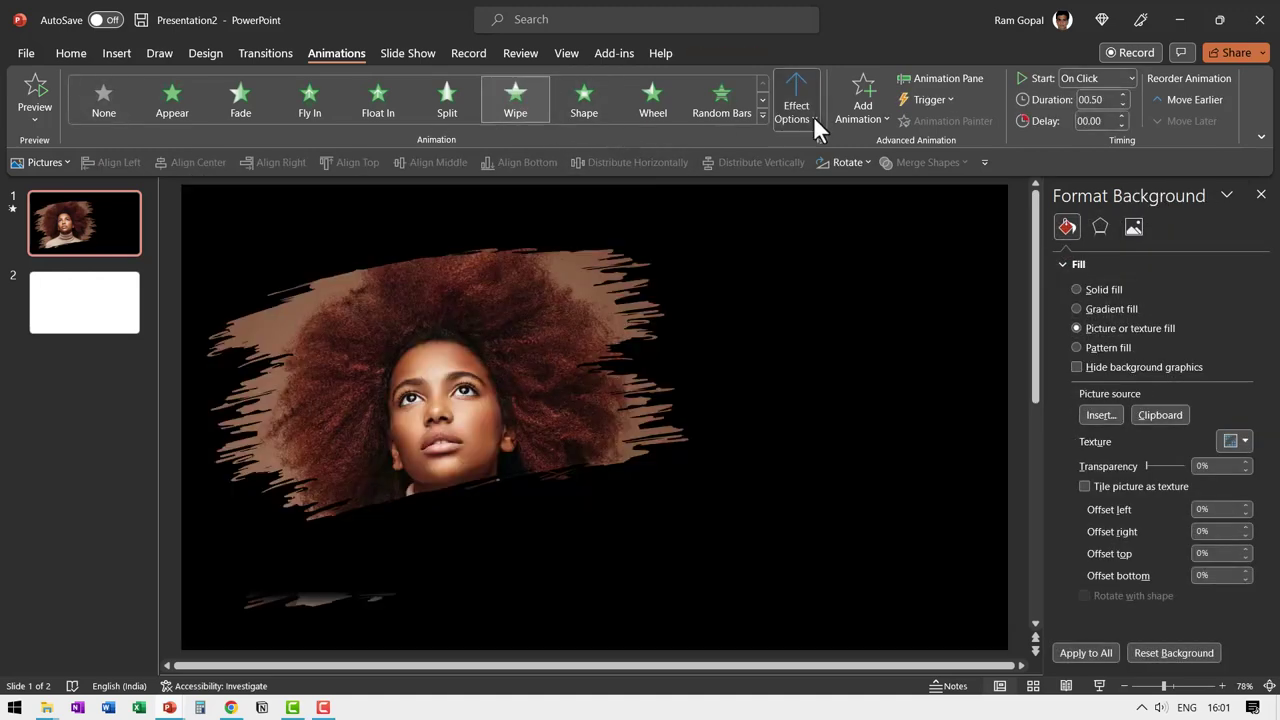
pyautogui.click(800, 108)
pyautogui.click(860, 262)
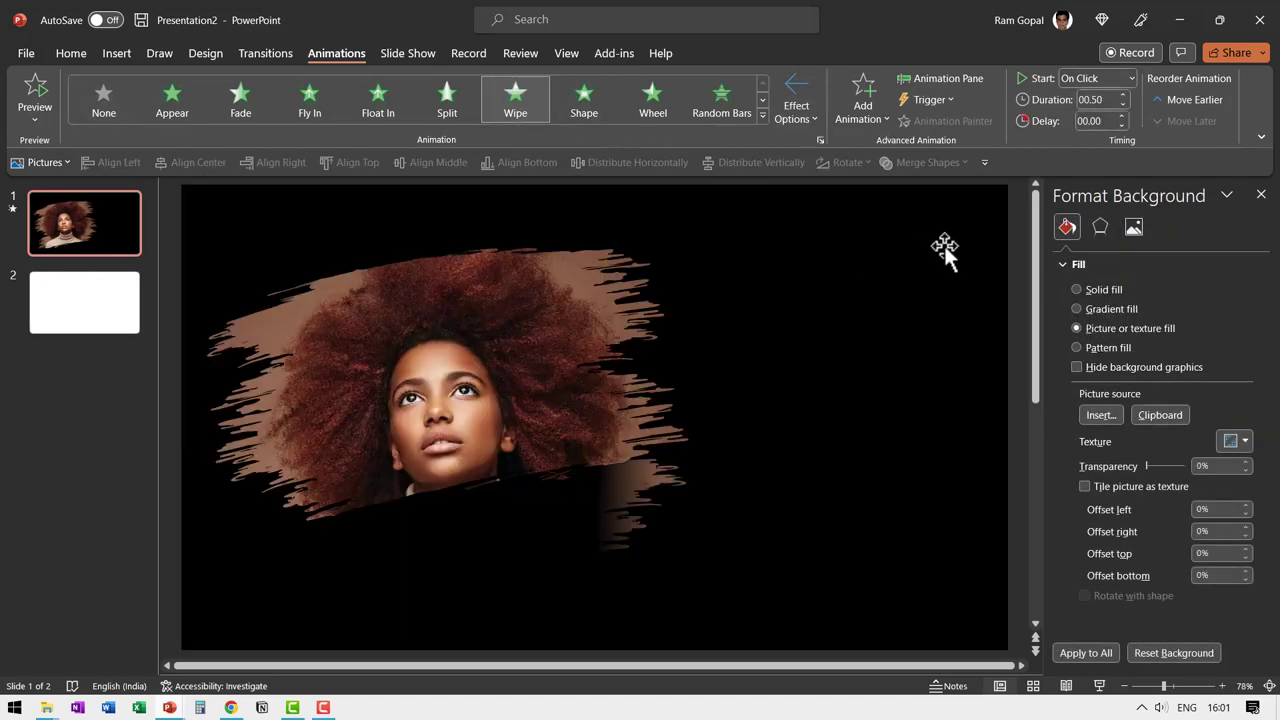
# Step: Display the list of animations and set the second, third and fourth Wipe animations to start After Previous
pyautogui.click(940, 78)
pyautogui.moveTo(1108, 268); pyautogui.dragTo(1117, 296)
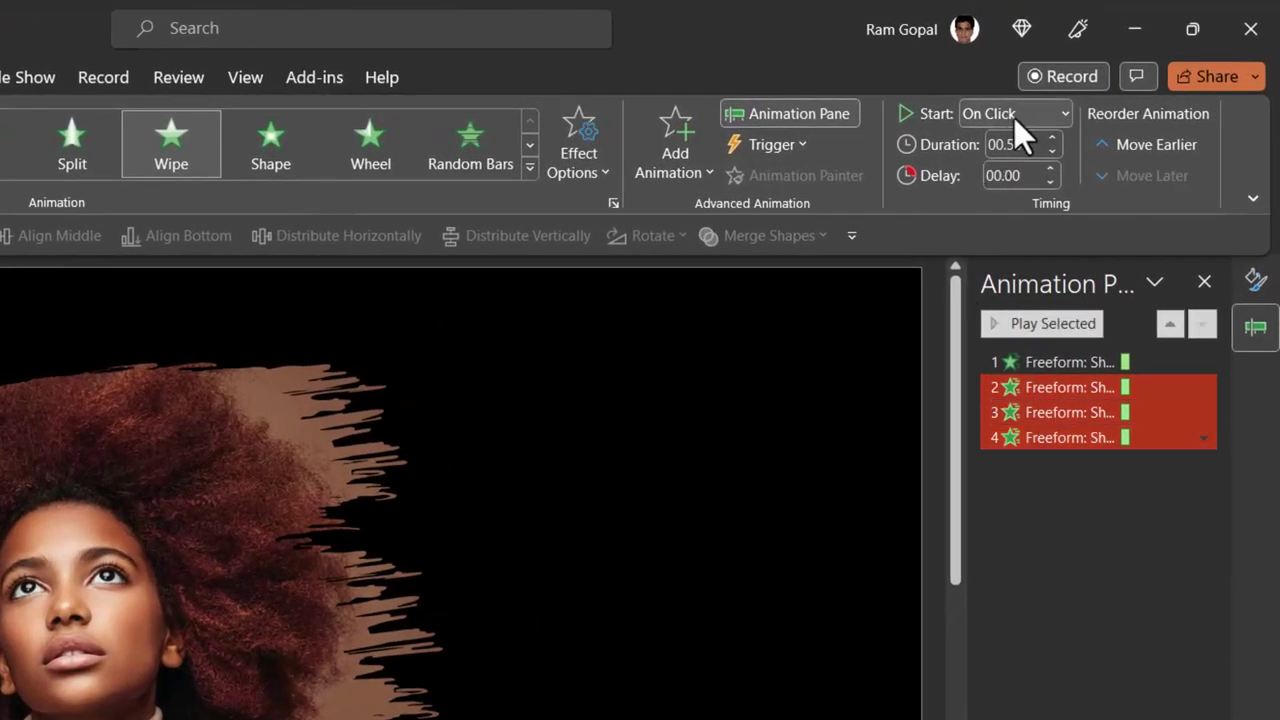
pyautogui.click(1014, 118)
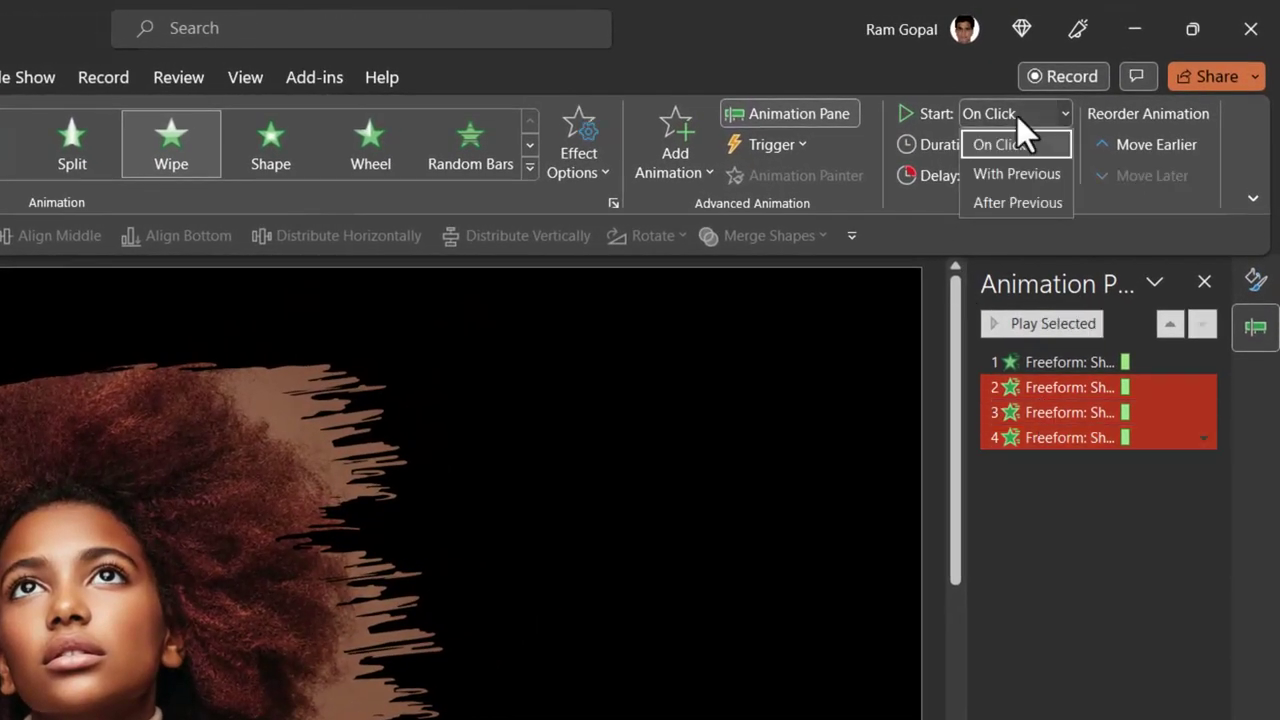
pyautogui.click(1002, 197)
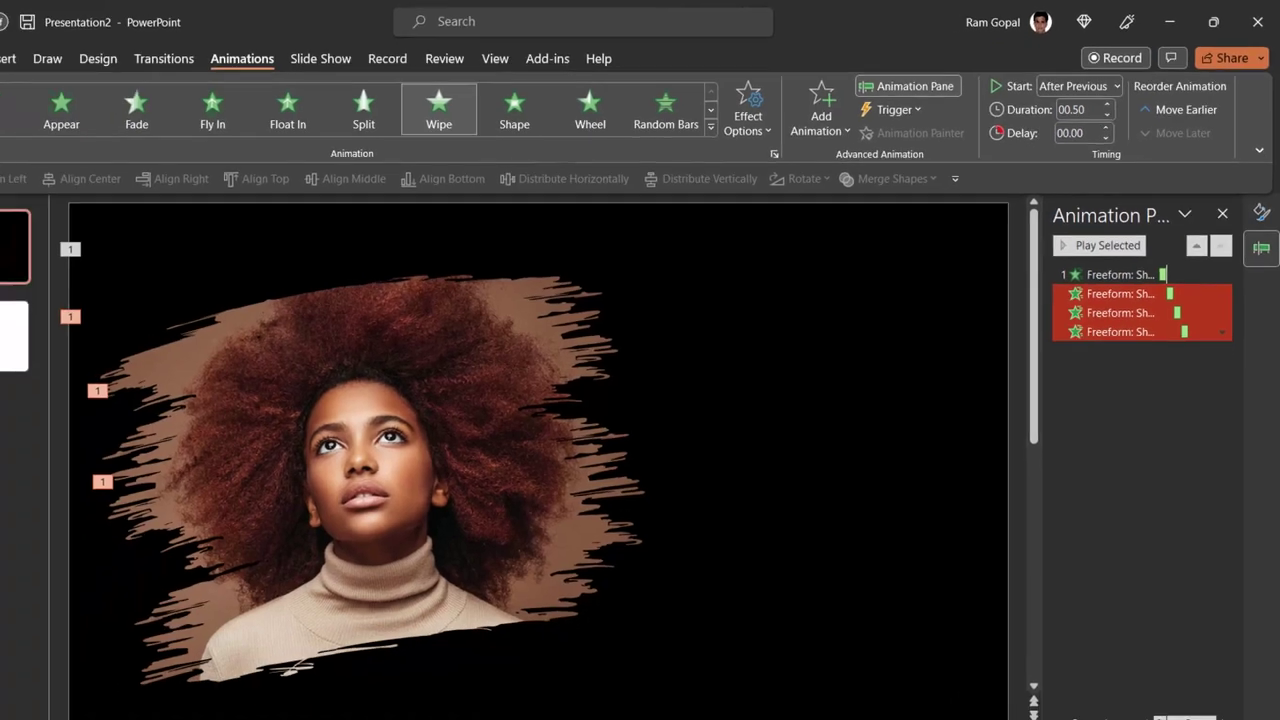